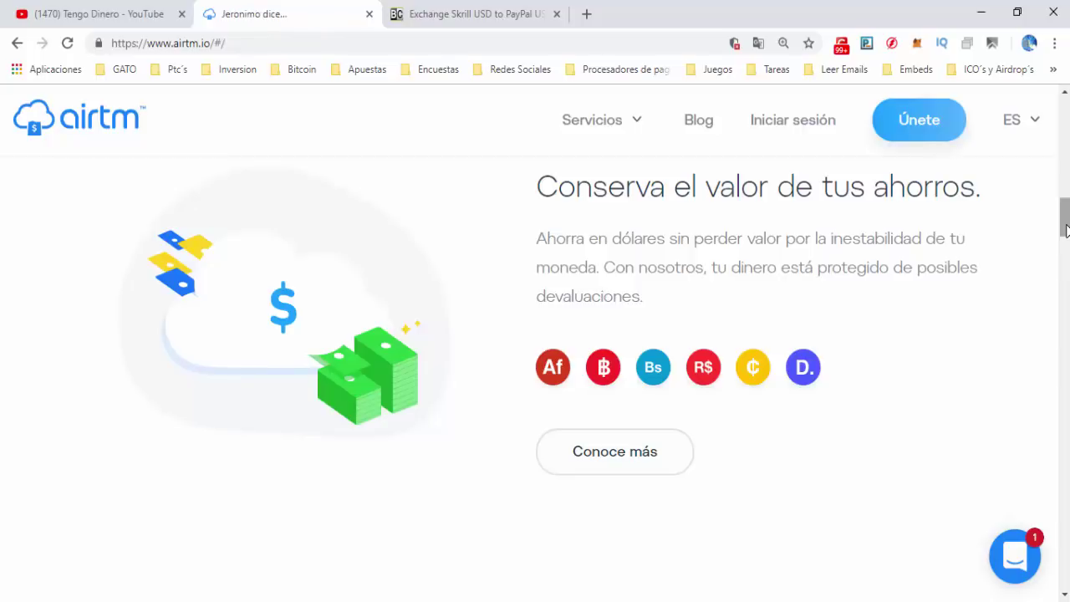
Sign in to the Airtm account and open the deposit form from the dashboard.
{"action": "left_click_drag", "start_coordinate": [1064, 230], "coordinate": [1061, 337]}
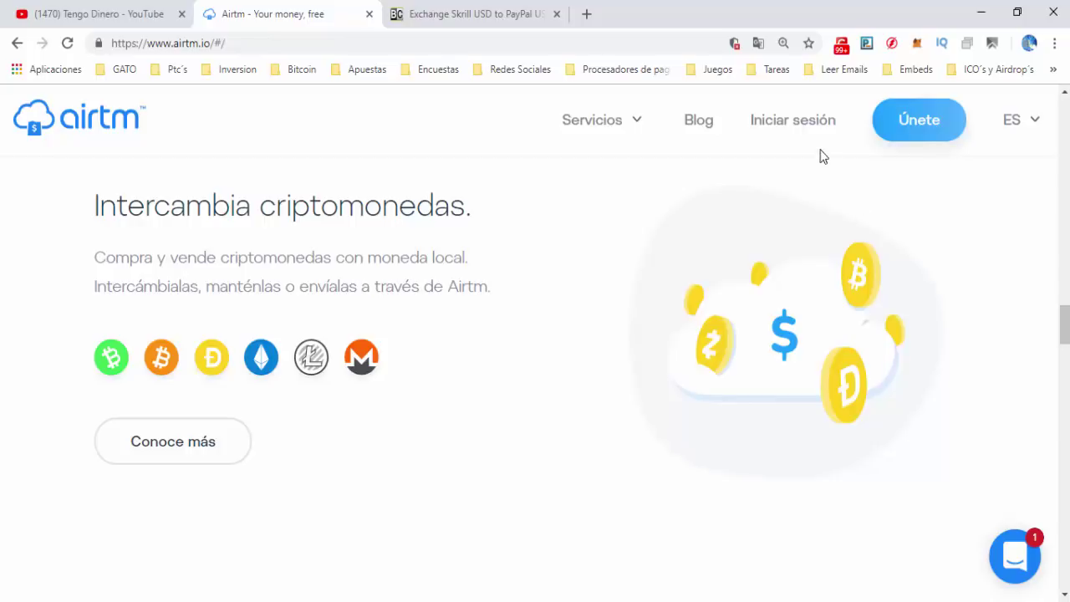
{"action": "left_click", "coordinate": [803, 135]}
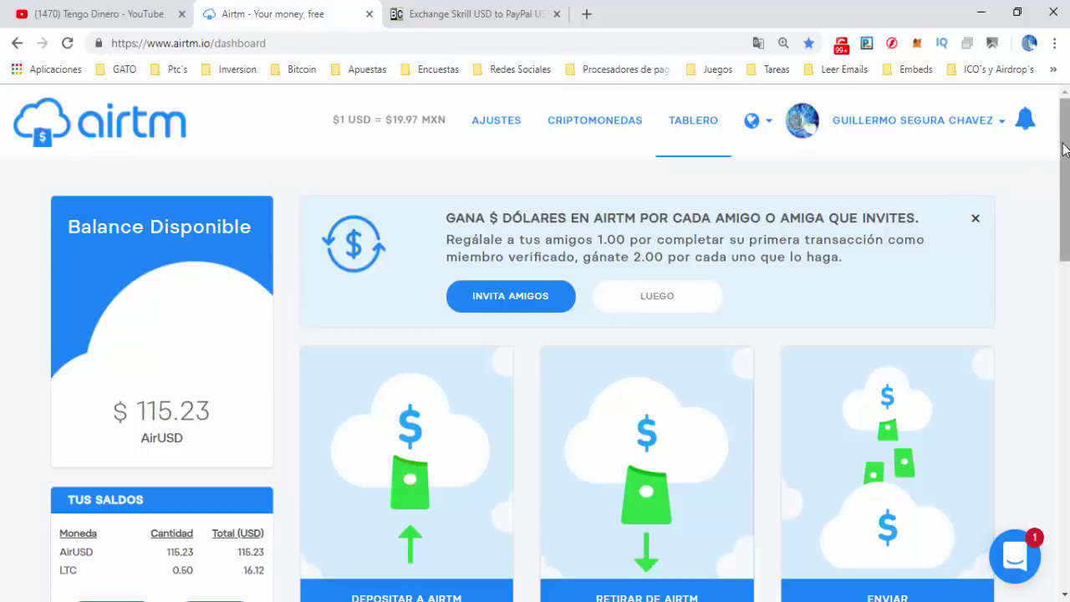
{"action": "left_click_drag", "start_coordinate": [1063, 148], "coordinate": [1066, 223]}
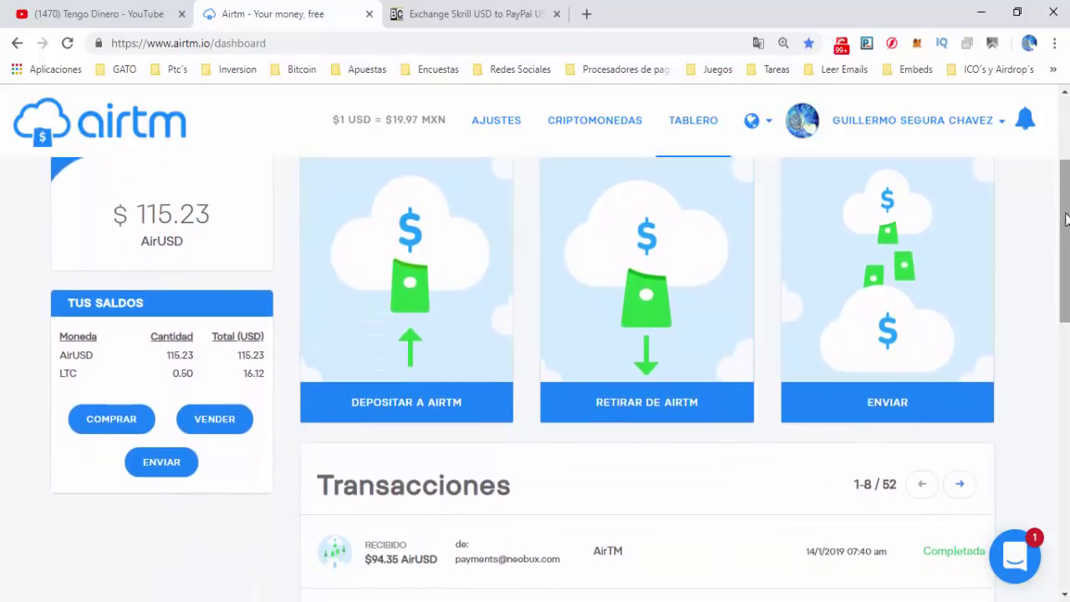
{"action": "left_click", "coordinate": [413, 404]}
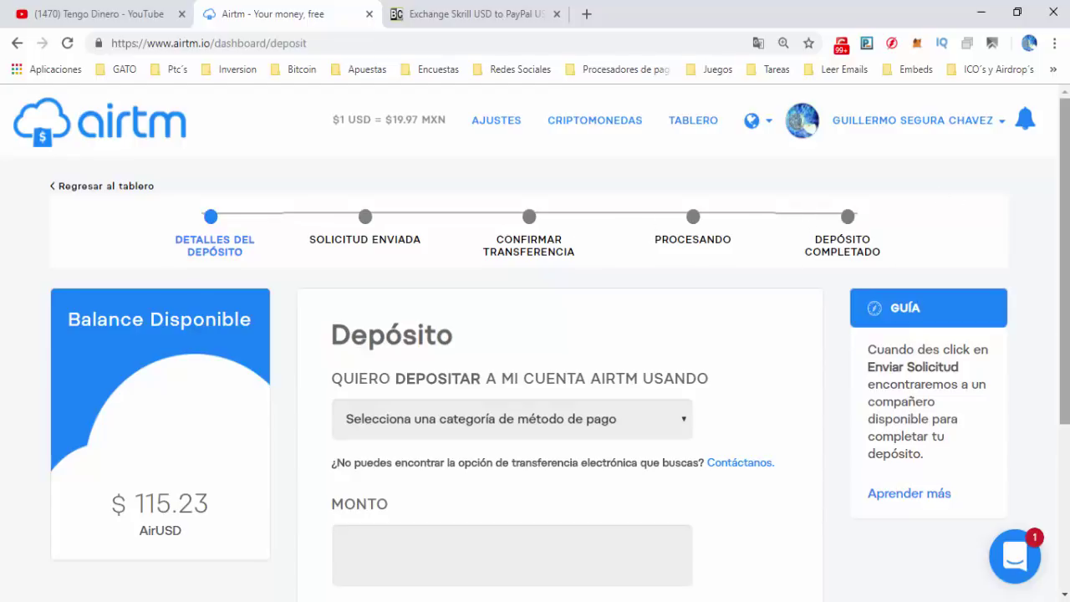
Set the deposit payment category to Dinero and review the methods offered for it.
{"action": "scroll", "coordinate": [1066, 204], "scroll_direction": "down", "scroll_amount": 2}
{"action": "left_click_drag", "start_coordinate": [1066, 205], "coordinate": [1066, 263]}
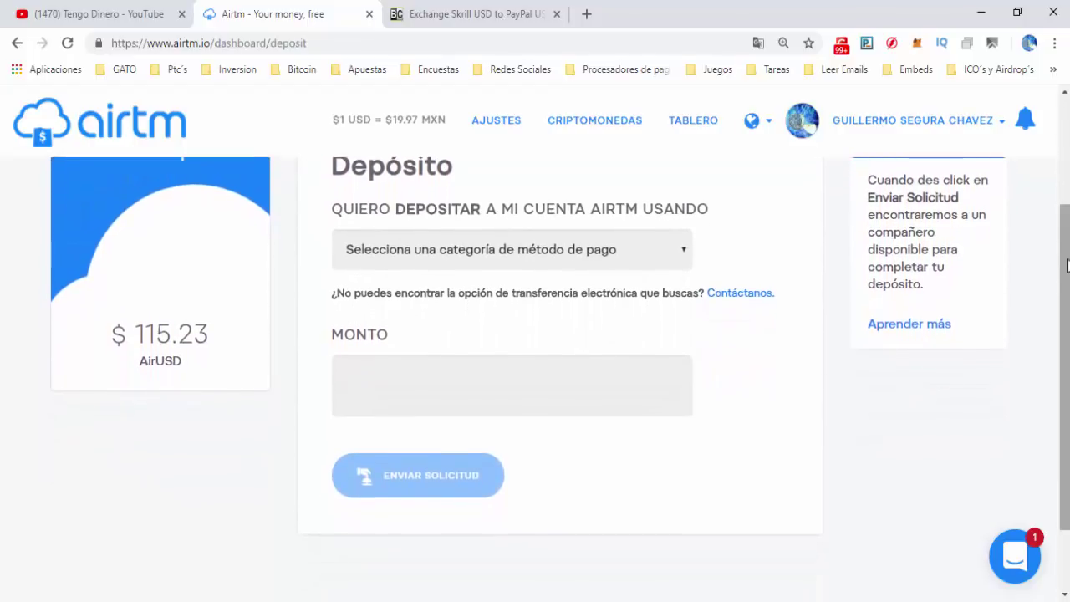
{"action": "scroll", "coordinate": [681, 411], "scroll_direction": "up", "scroll_amount": 2}
{"action": "left_click", "coordinate": [681, 412]}
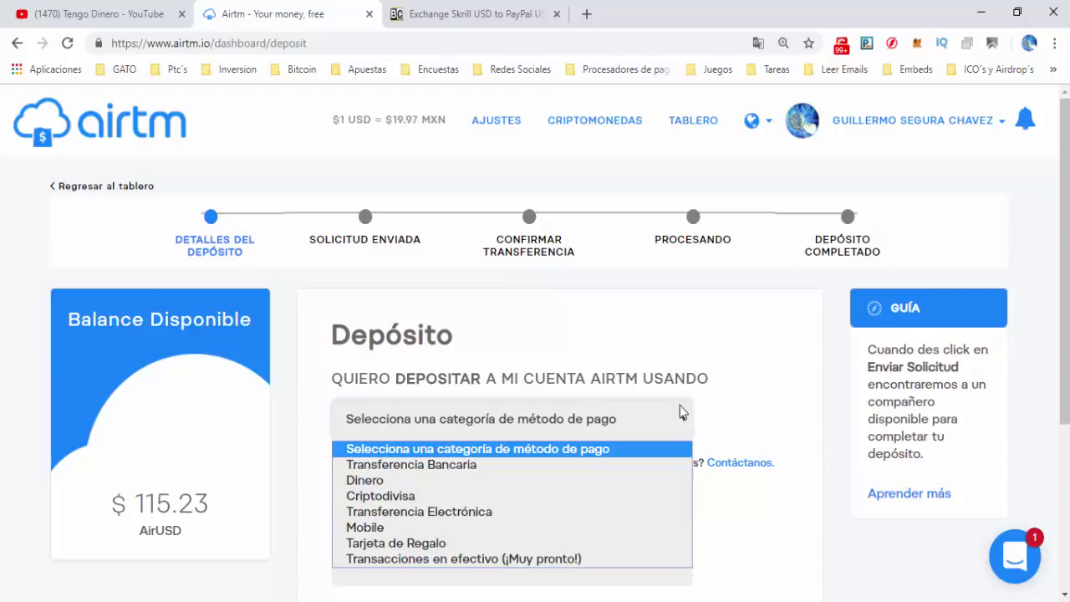
{"action": "left_click", "coordinate": [597, 481]}
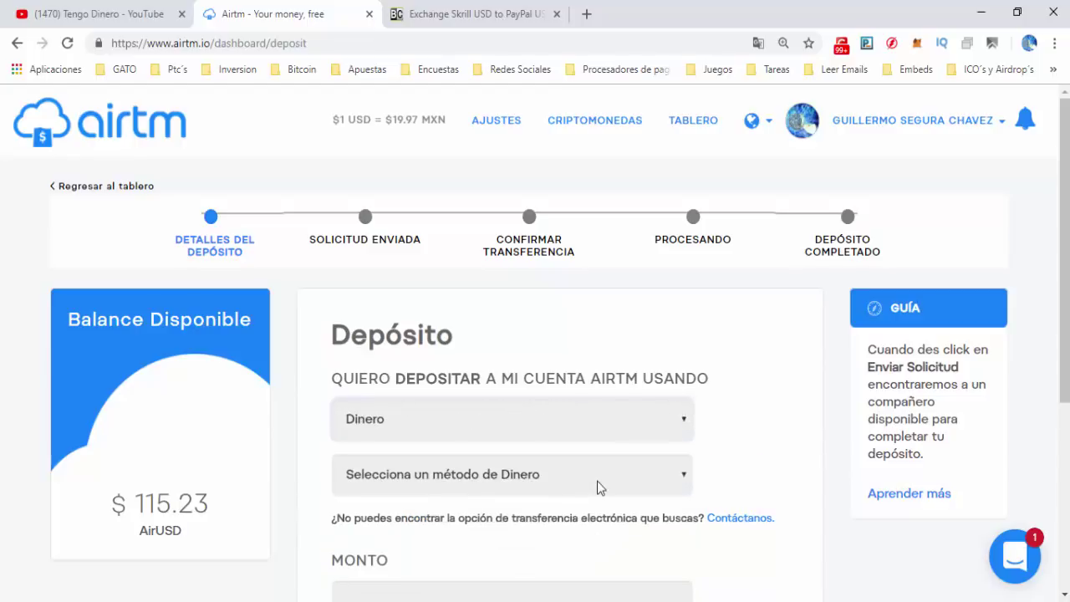
{"action": "scroll", "coordinate": [692, 350], "scroll_direction": "down", "scroll_amount": 2}
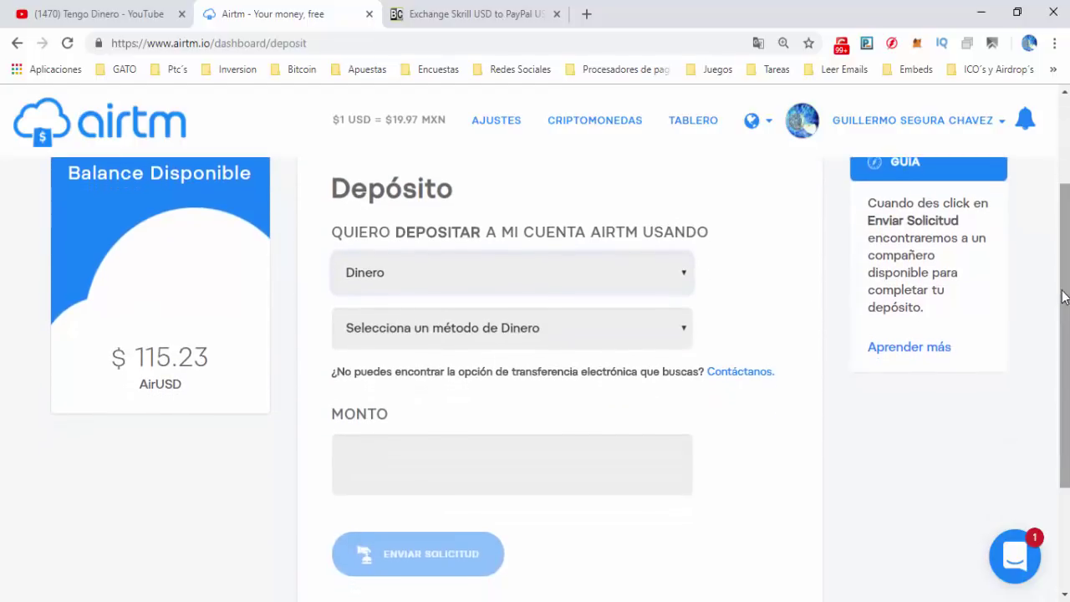
{"action": "left_click", "coordinate": [684, 334]}
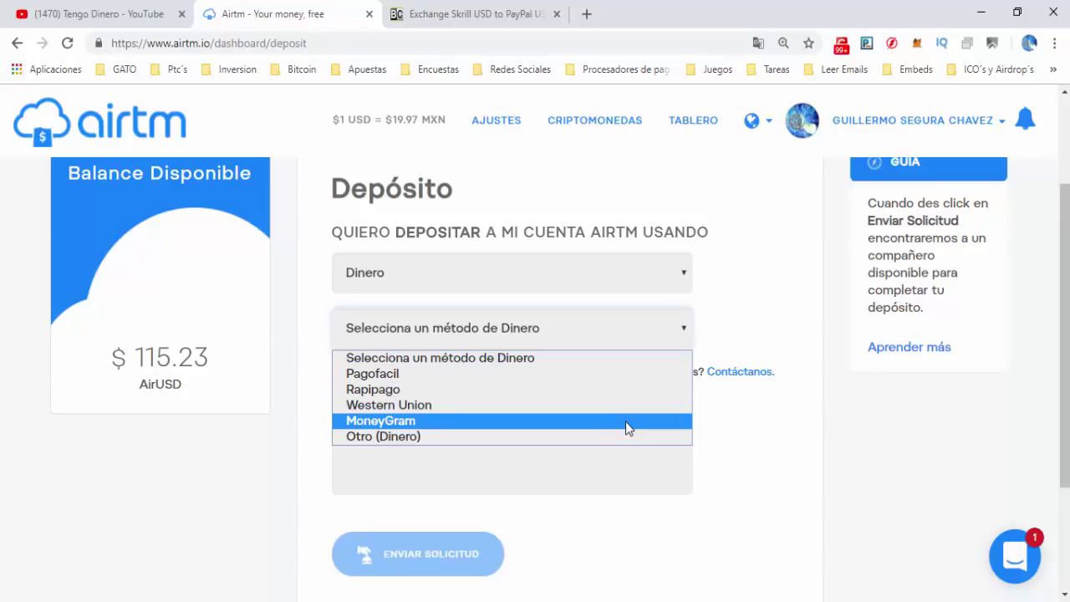
Switch the deposit category to Criptodivisa, review its methods and select Otro (Crypto).
{"action": "left_click", "coordinate": [679, 277]}
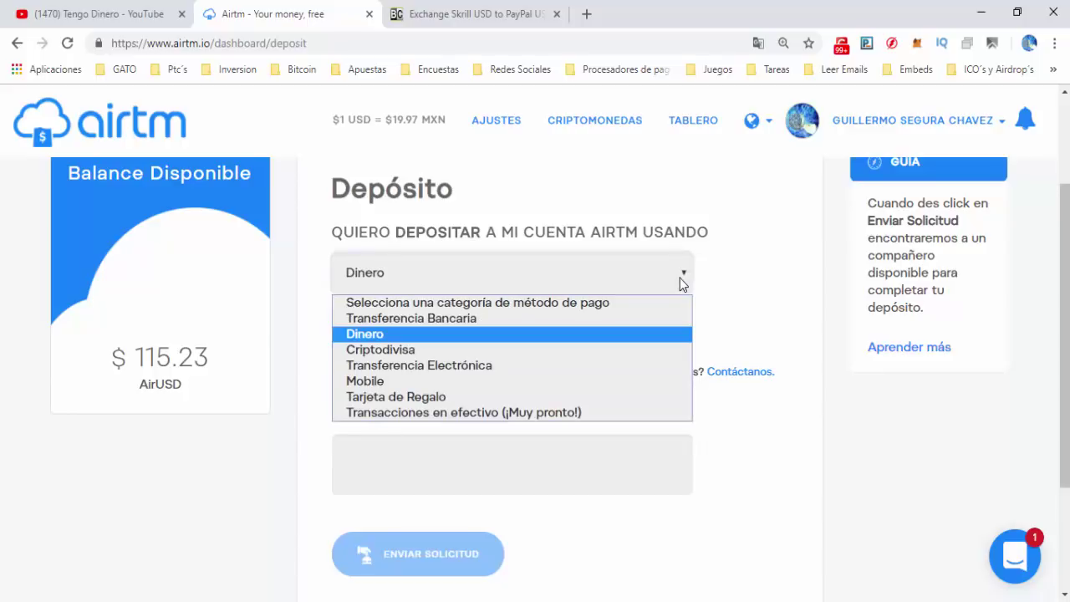
{"action": "left_click", "coordinate": [626, 351]}
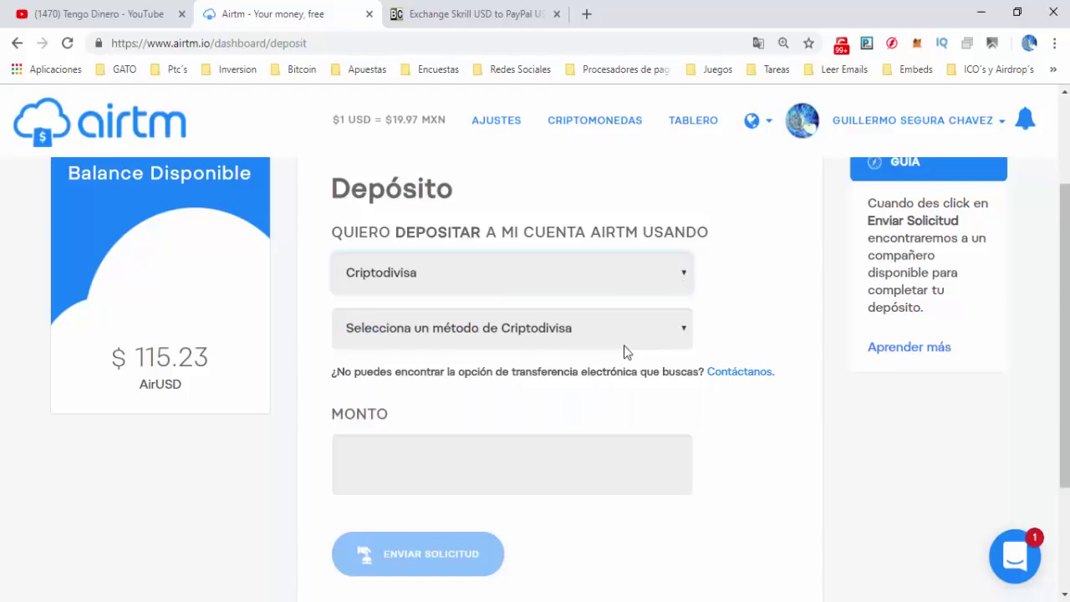
{"action": "left_click", "coordinate": [673, 329]}
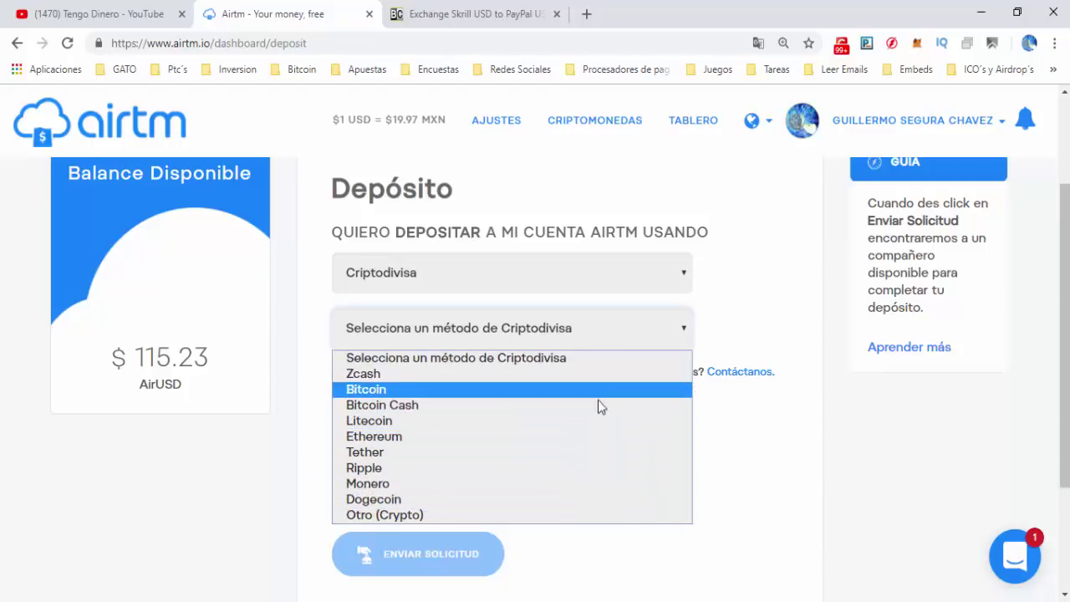
{"action": "left_click", "coordinate": [602, 514]}
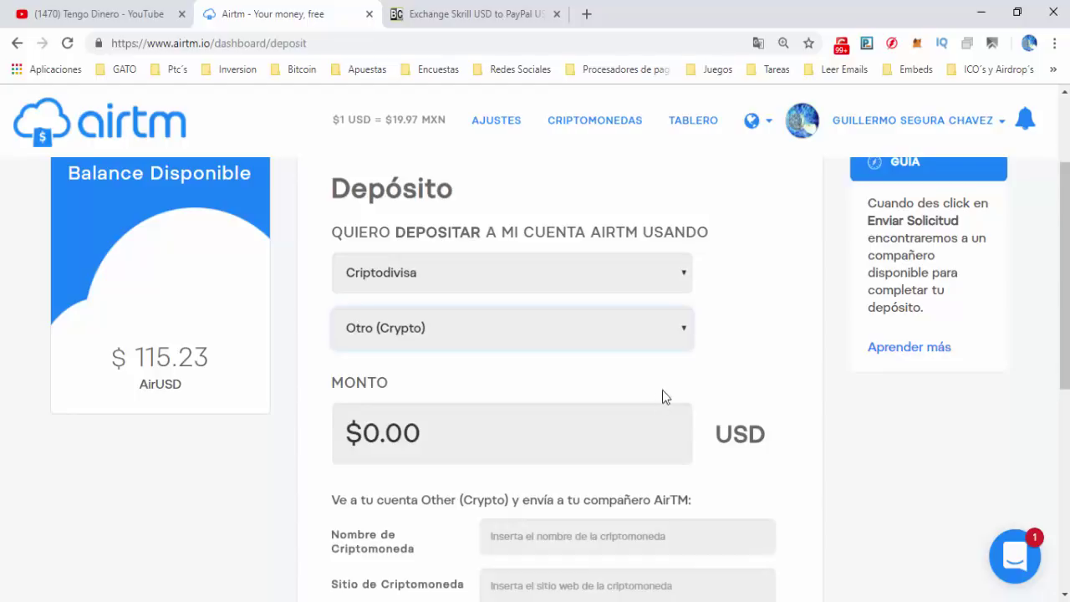
Switch the deposit category to Transferencia Electrónica and review its payment methods without selecting one.
{"action": "left_click", "coordinate": [674, 276]}
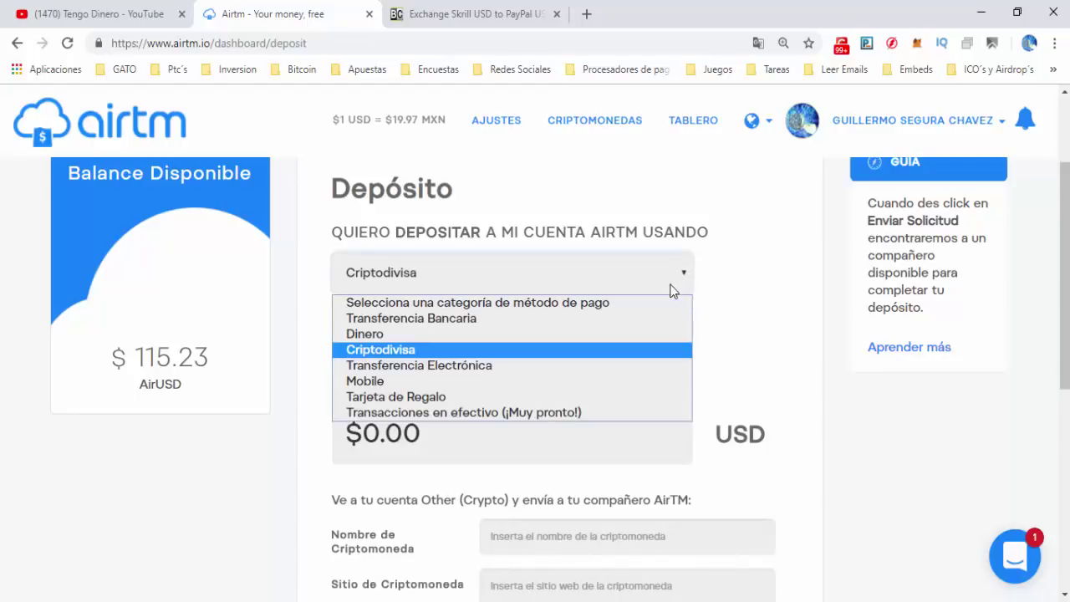
{"action": "left_click", "coordinate": [600, 367]}
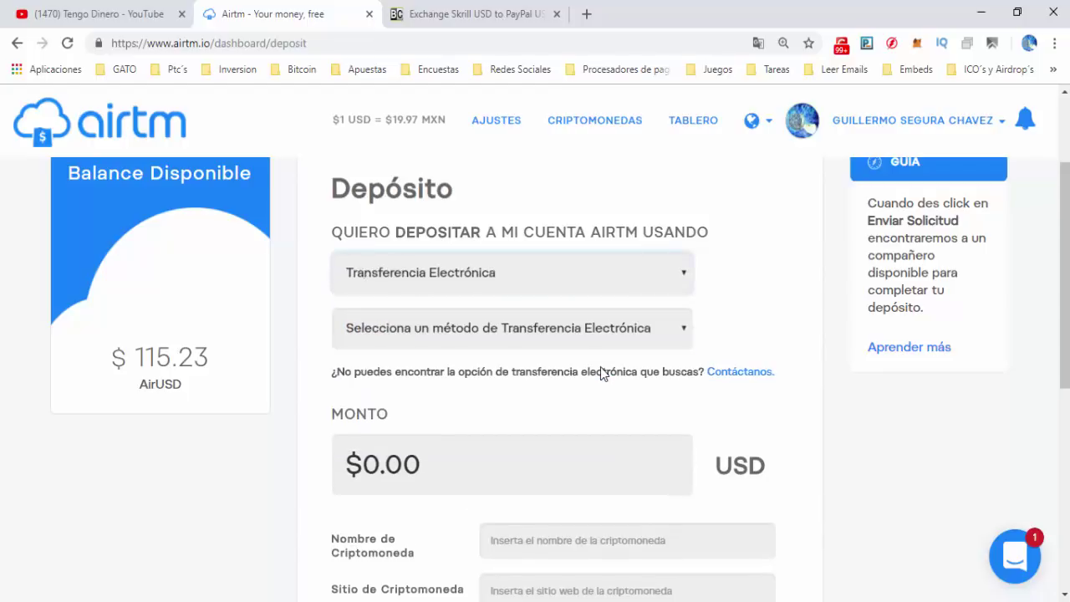
{"action": "left_click", "coordinate": [682, 330]}
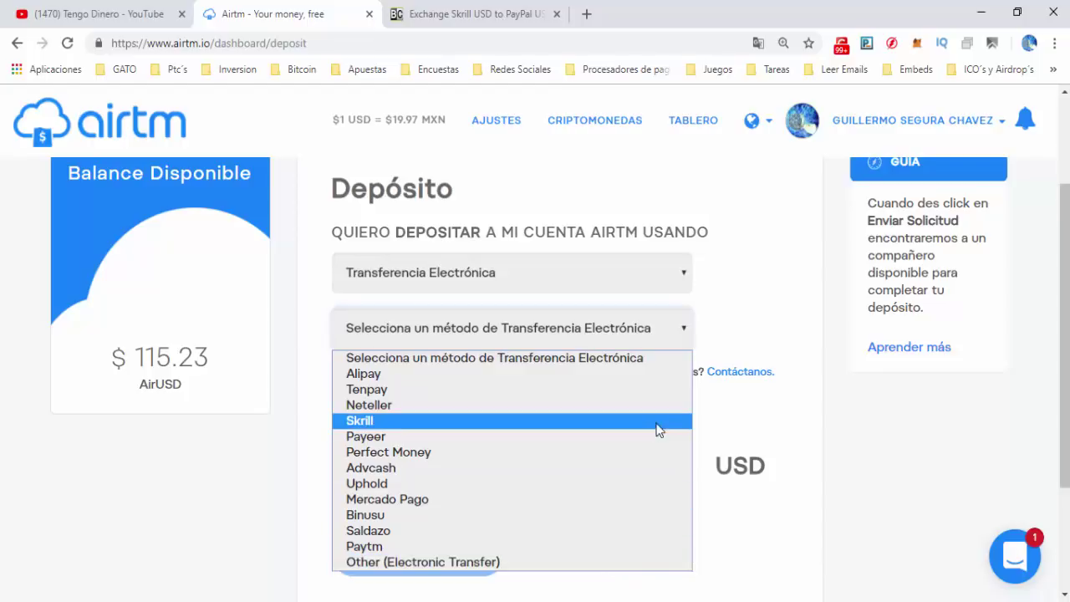
{"action": "left_click", "coordinate": [684, 276]}
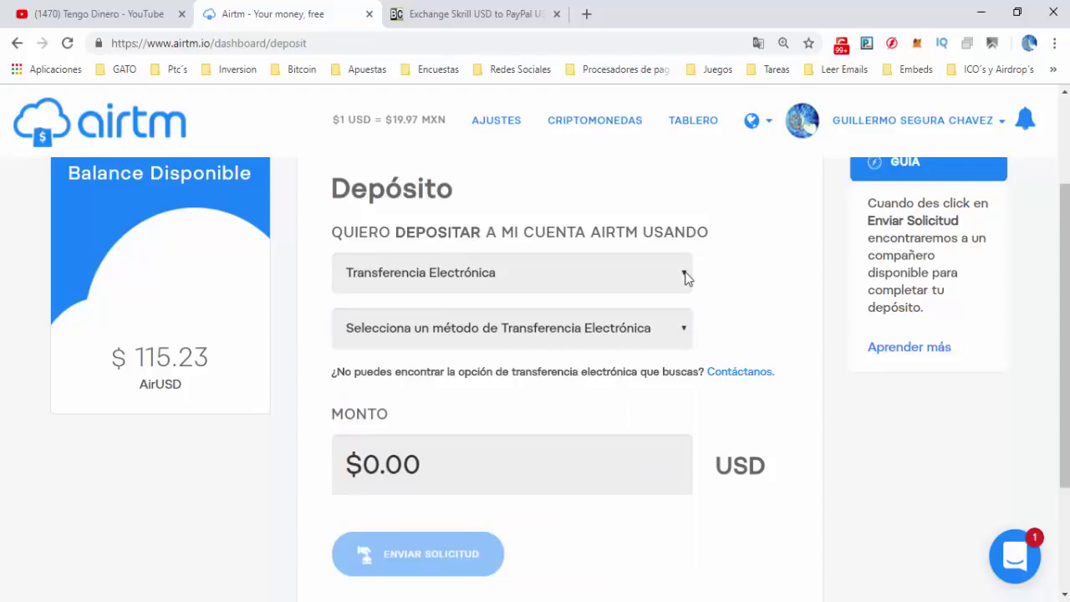
Switch the deposit category to Mobile and review its payment methods without selecting one.
{"action": "left_click", "coordinate": [684, 275]}
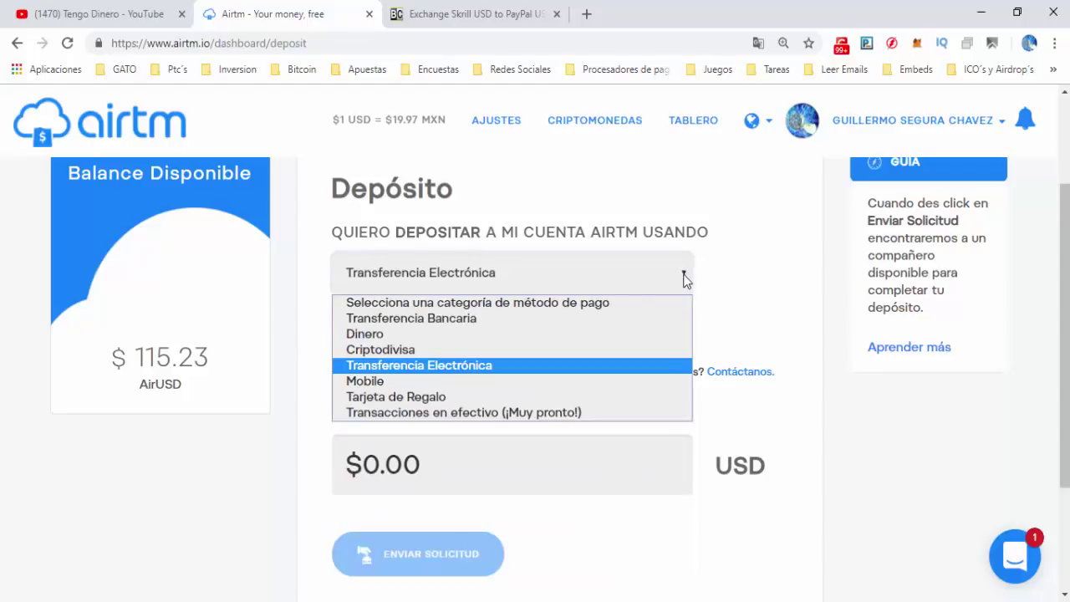
{"action": "left_click", "coordinate": [590, 380]}
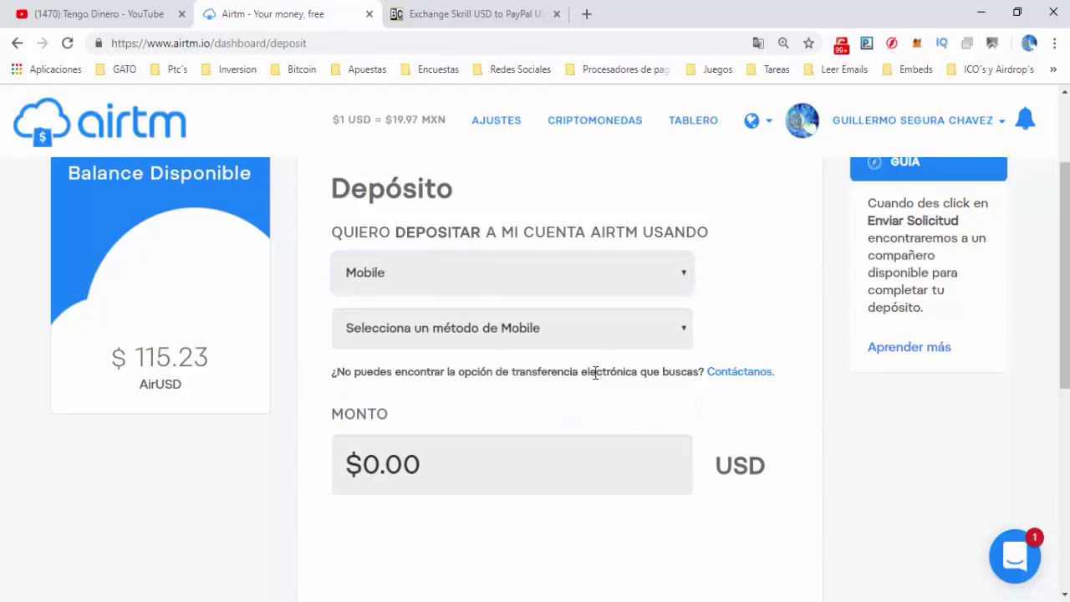
{"action": "left_click", "coordinate": [666, 329]}
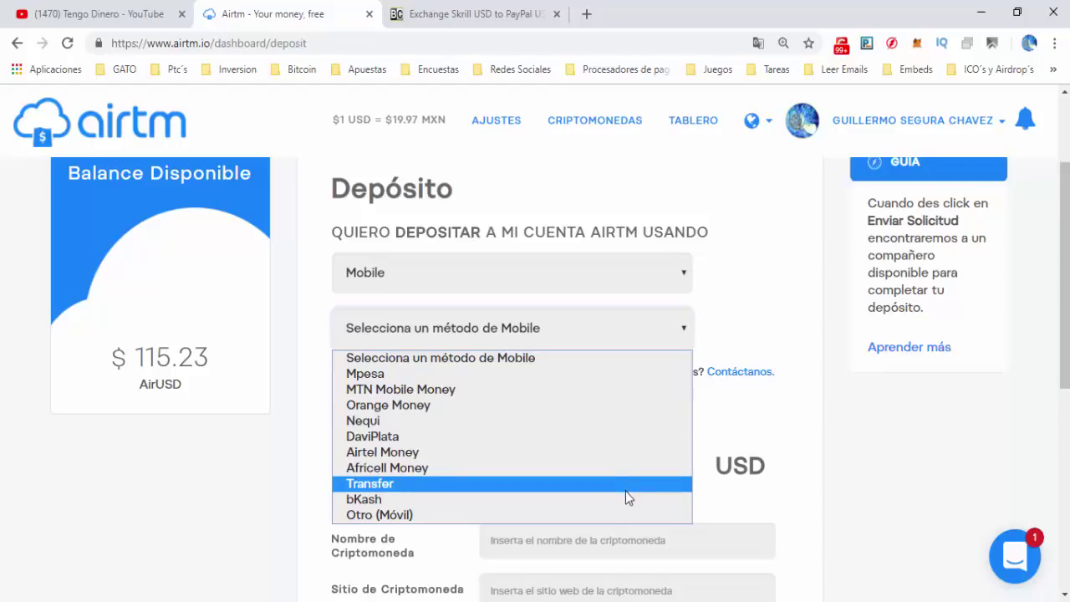
{"action": "left_click", "coordinate": [781, 289]}
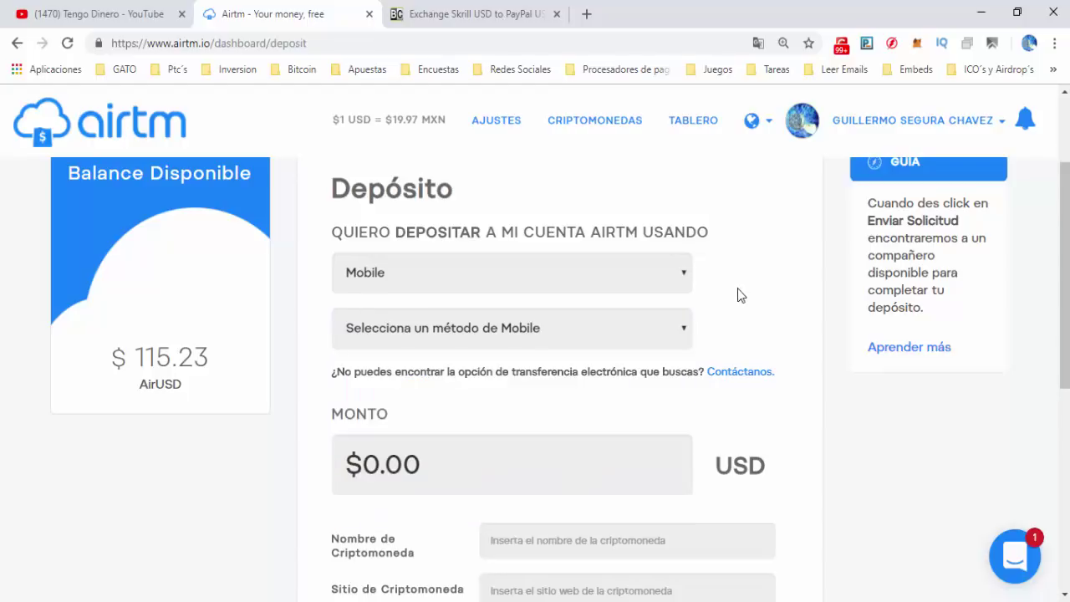
Switch the deposit category to Tarjeta de Regalo and select Otro (Tarjeta de Regalo) as the method.
{"action": "left_click", "coordinate": [677, 277]}
{"action": "left_click", "coordinate": [678, 276]}
{"action": "left_click", "coordinate": [677, 277]}
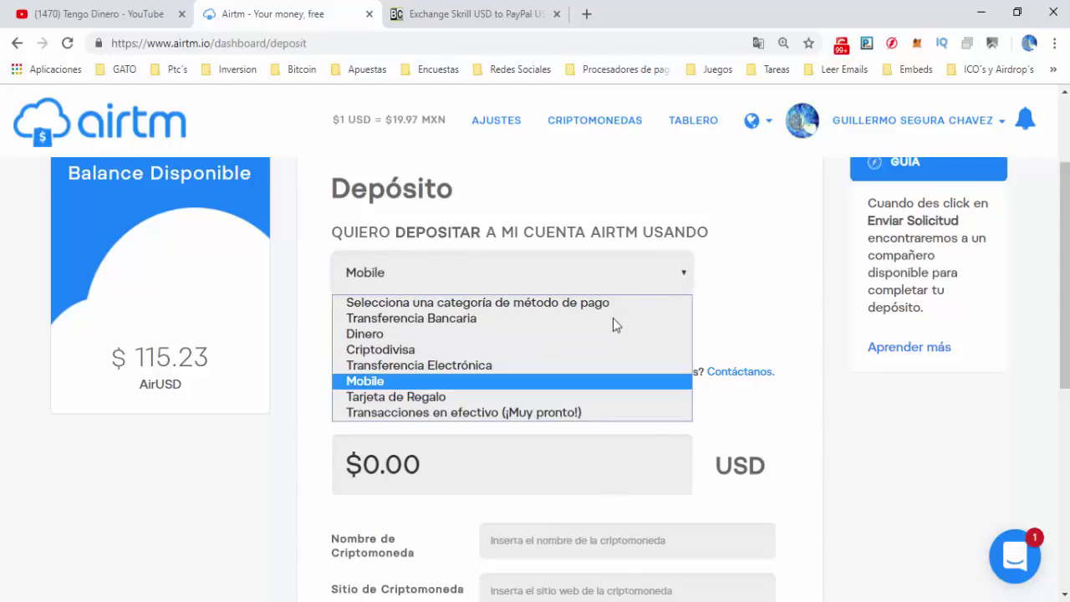
{"action": "left_click", "coordinate": [538, 396]}
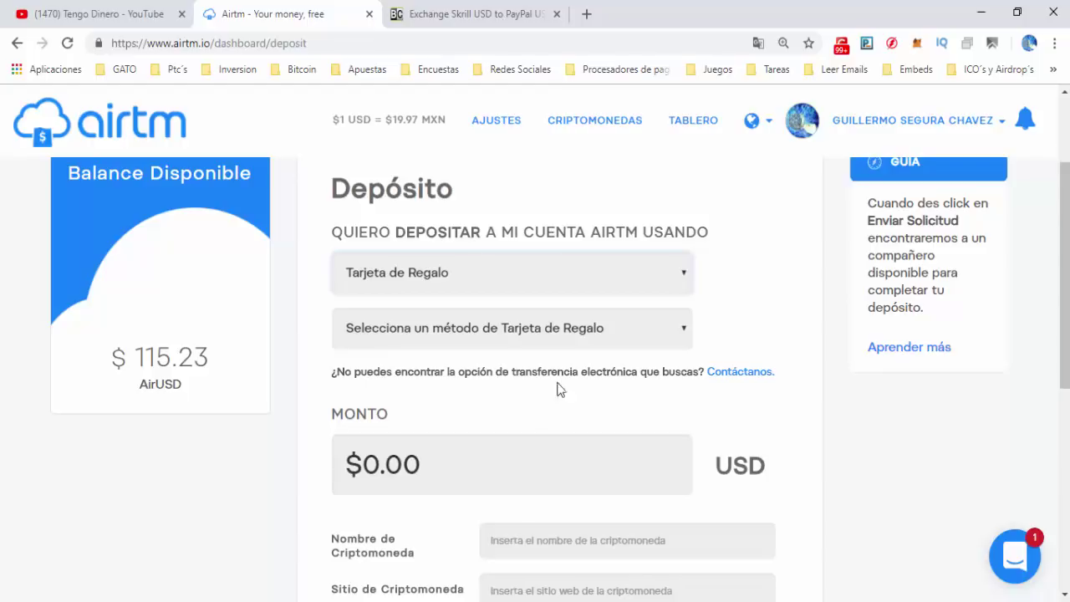
{"action": "left_click", "coordinate": [668, 335]}
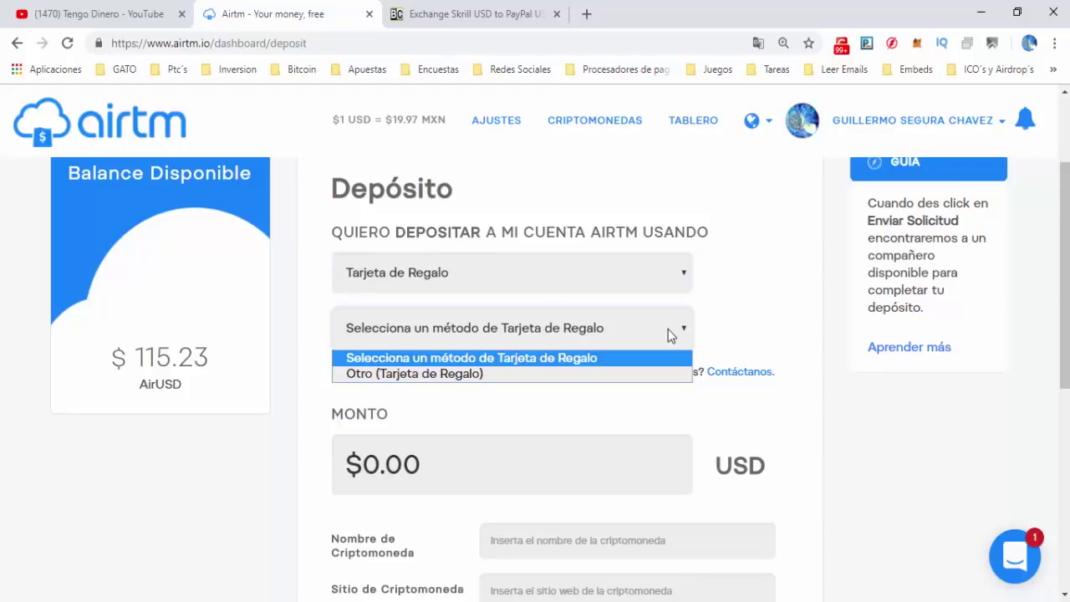
{"action": "left_click", "coordinate": [631, 374]}
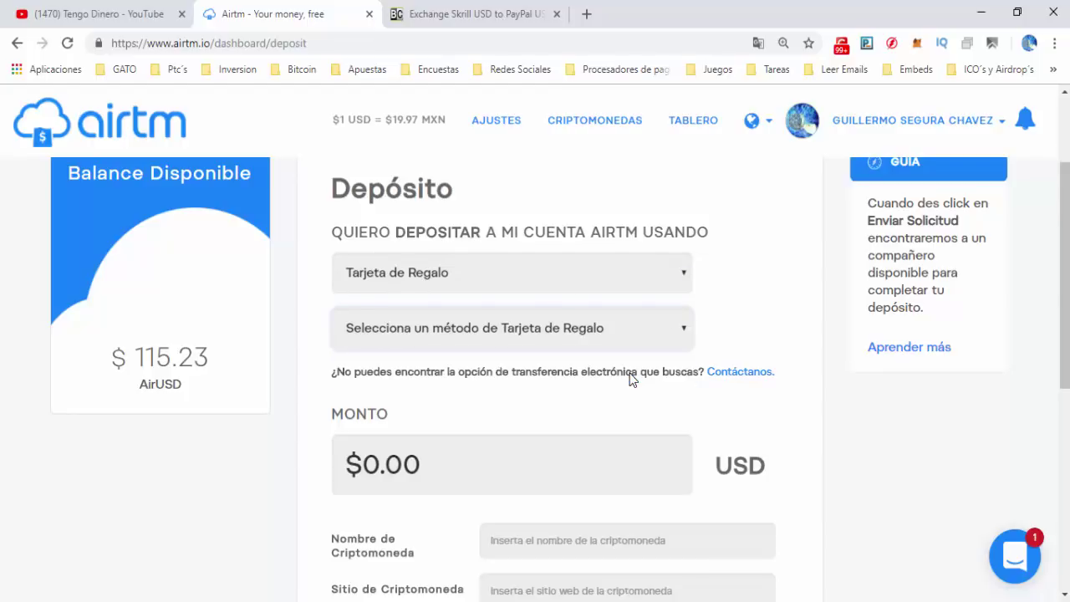
{"action": "left_click", "coordinate": [583, 466]}
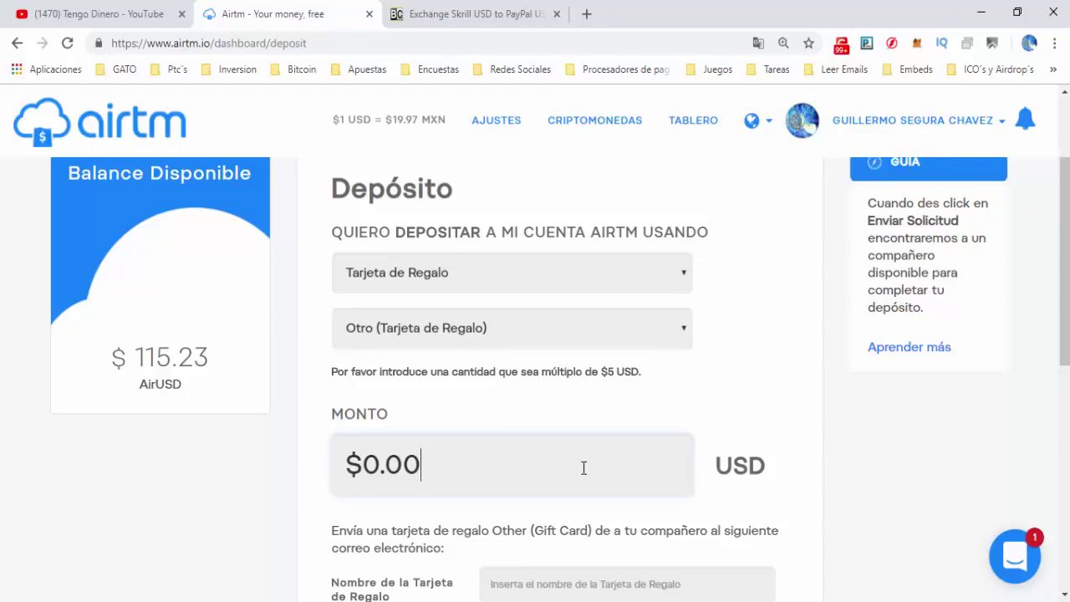
{"action": "left_click", "coordinate": [673, 273]}
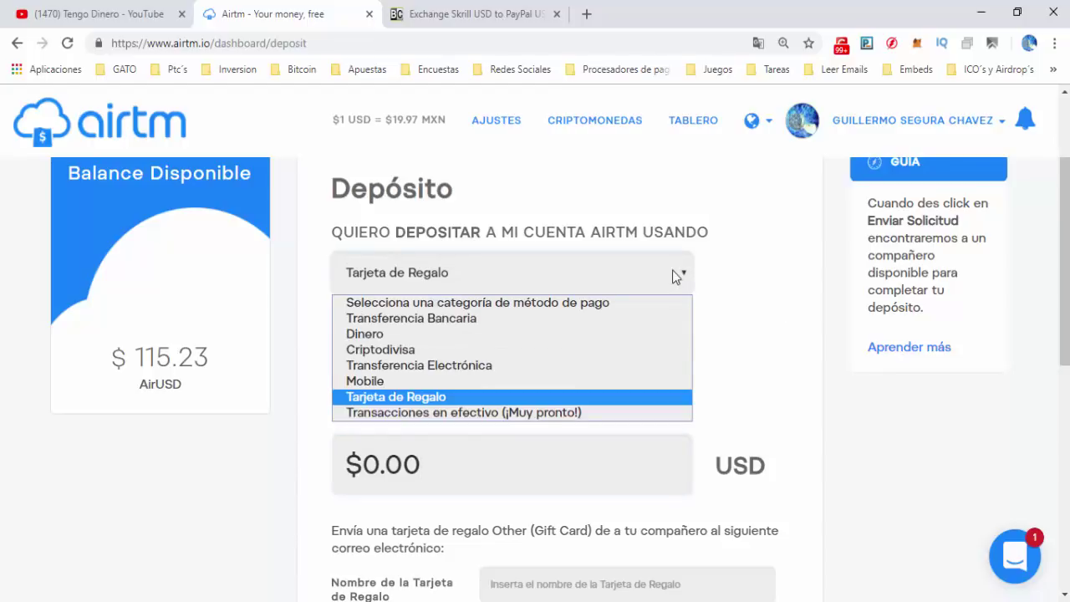
{"action": "left_click", "coordinate": [744, 314]}
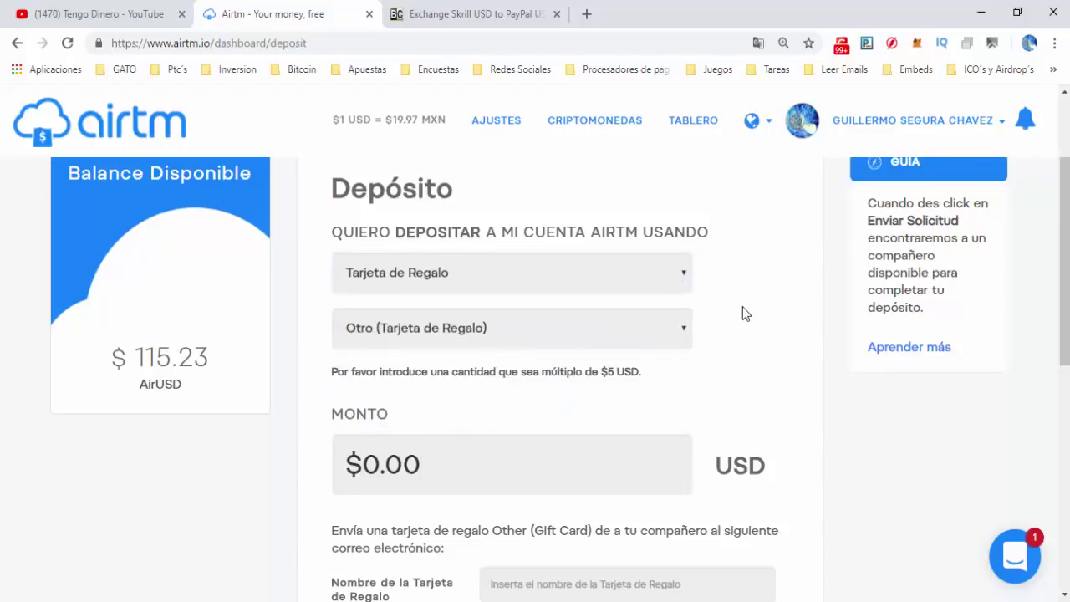
Return to the dashboard and open the form for withdrawing from Airtm.
{"action": "left_click_drag", "start_coordinate": [1065, 259], "coordinate": [1064, 199]}
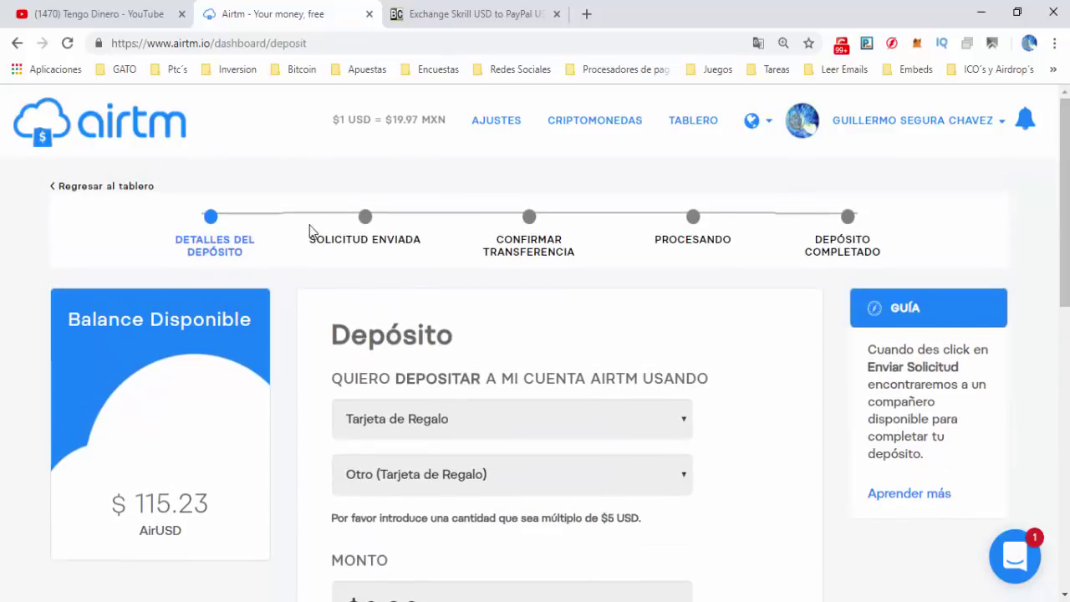
{"action": "left_click", "coordinate": [132, 188]}
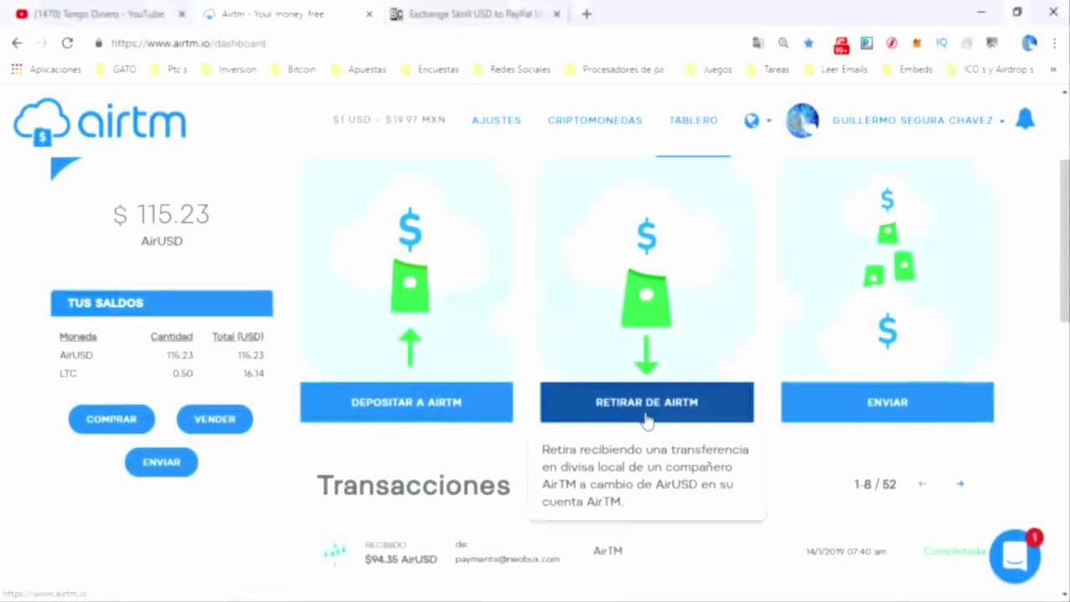
{"action": "left_click", "coordinate": [646, 418]}
Set the withdrawal payment category to Dinero and review its methods without selecting one.
{"action": "left_click", "coordinate": [668, 255]}
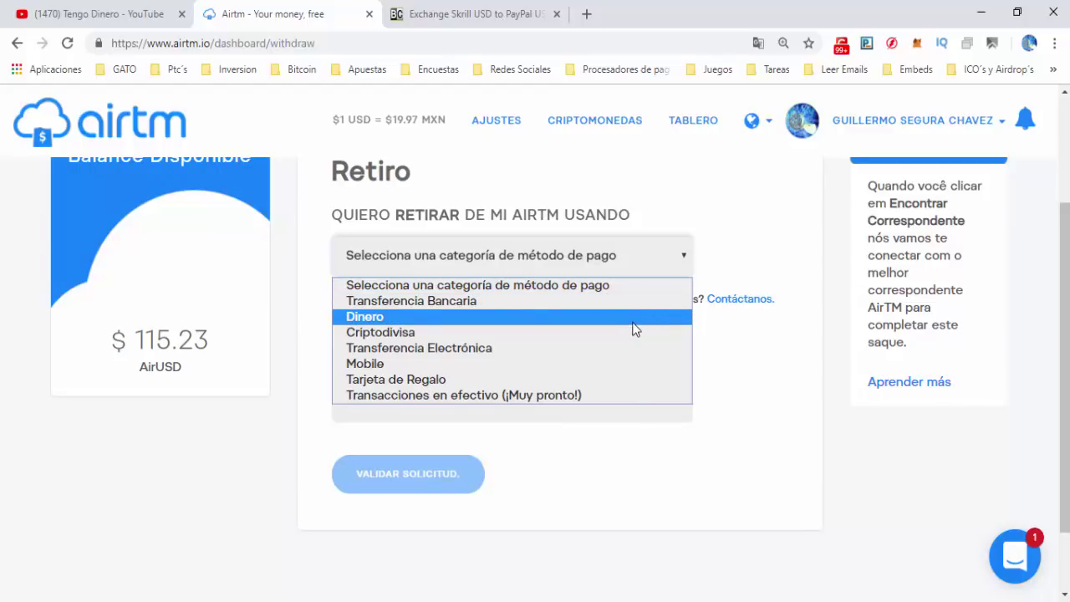
{"action": "left_click", "coordinate": [632, 320]}
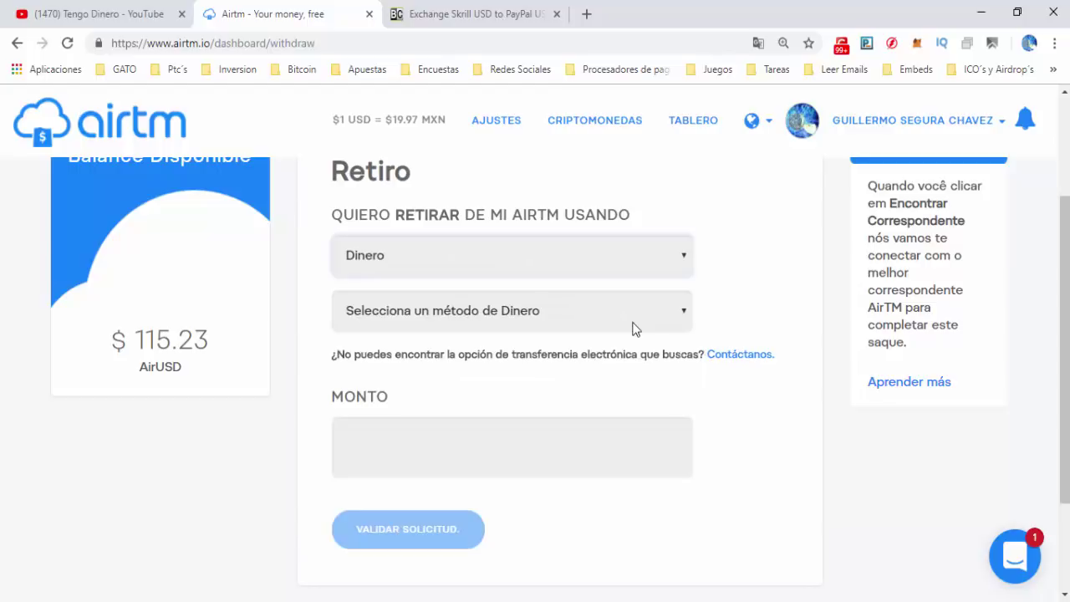
{"action": "left_click", "coordinate": [681, 311]}
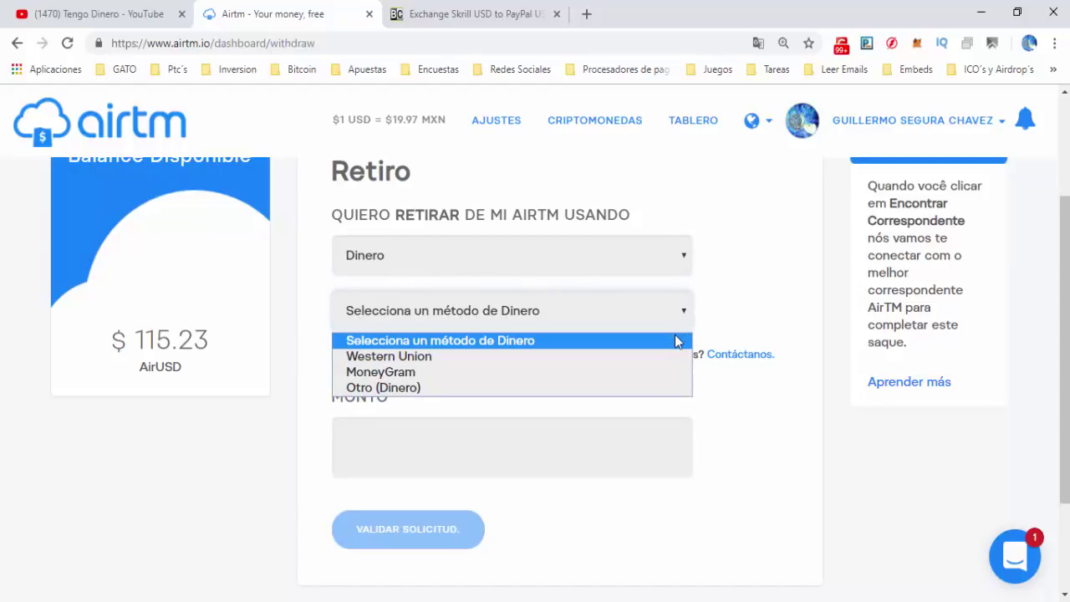
{"action": "left_click", "coordinate": [675, 315]}
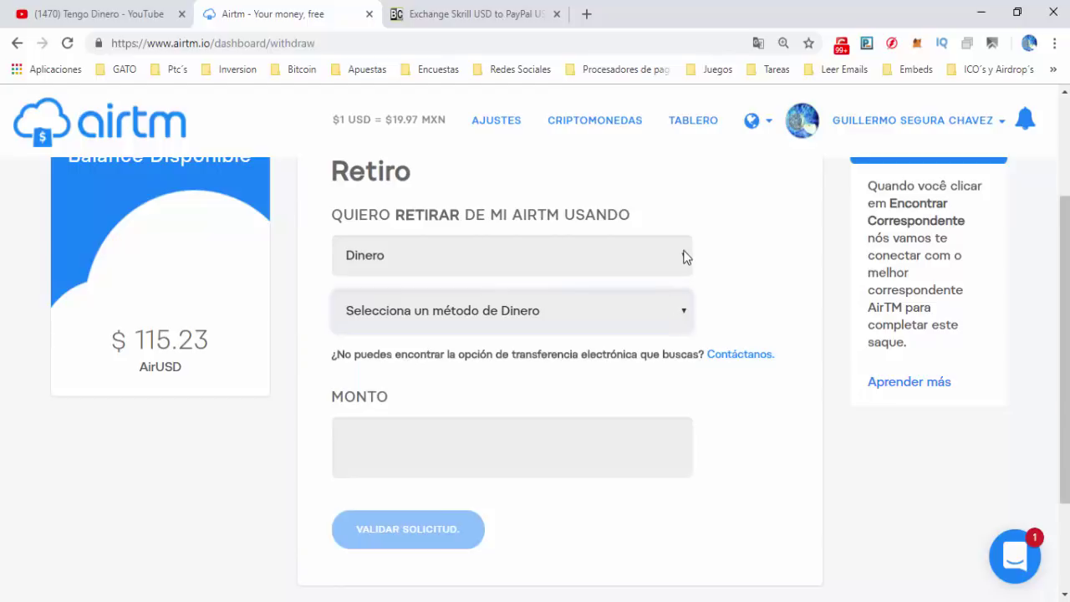
Switch the withdrawal category to Criptodivisa and review its payment methods without selecting one.
{"action": "left_click", "coordinate": [682, 256]}
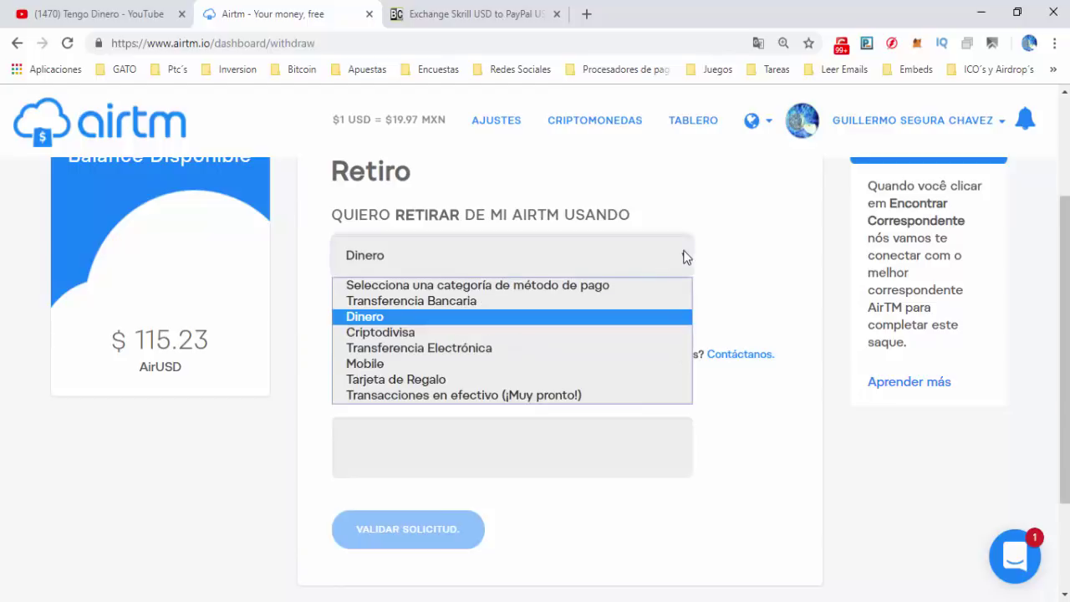
{"action": "left_click", "coordinate": [611, 332]}
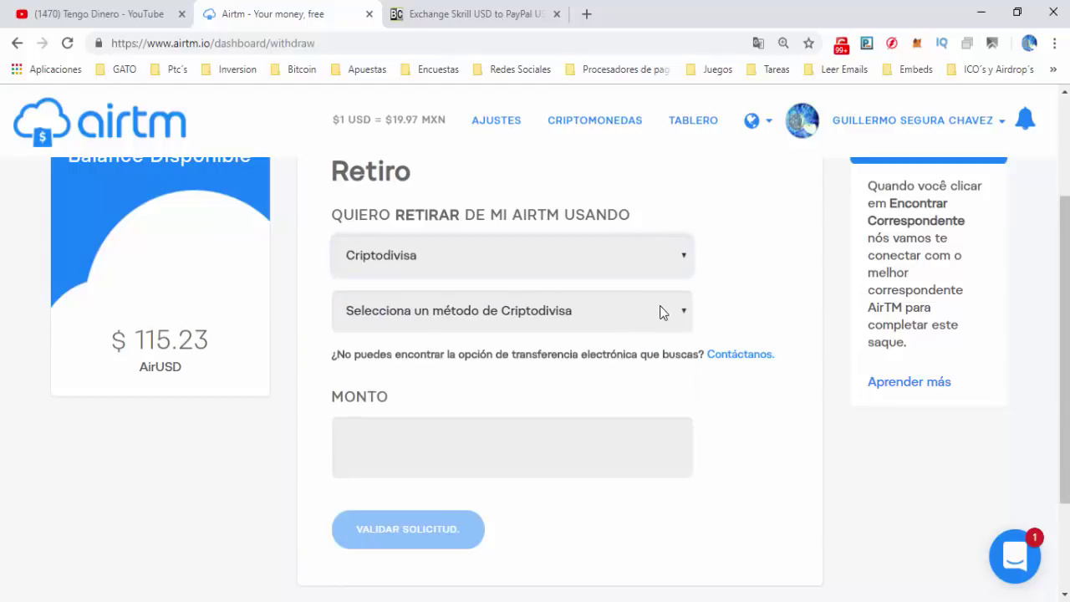
{"action": "left_click", "coordinate": [660, 311]}
Switch the withdrawal category to Mobile and review its payment methods without selecting one.
{"action": "left_click", "coordinate": [683, 255]}
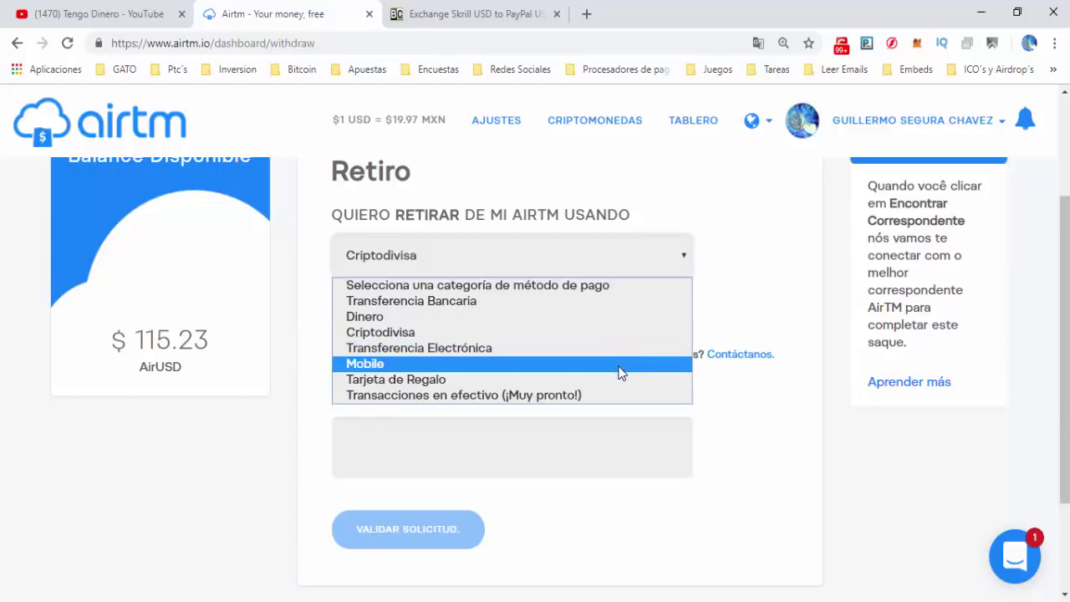
{"action": "left_click", "coordinate": [617, 373]}
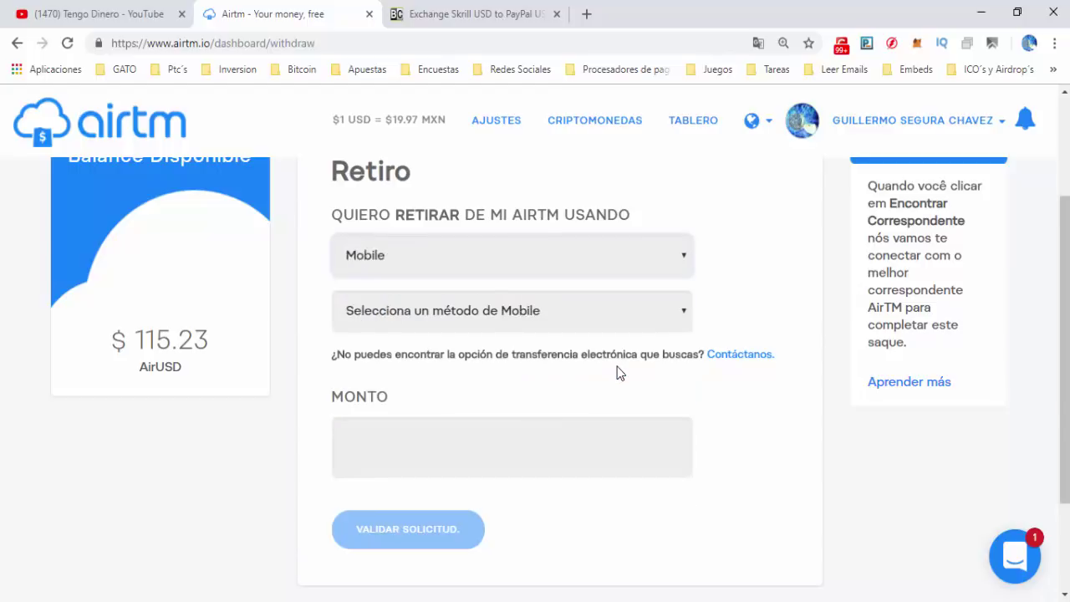
{"action": "left_click", "coordinate": [677, 317]}
Switch the withdrawal category to Tarjeta de Regalo and review its gift card methods without selecting one.
{"action": "left_click", "coordinate": [683, 257]}
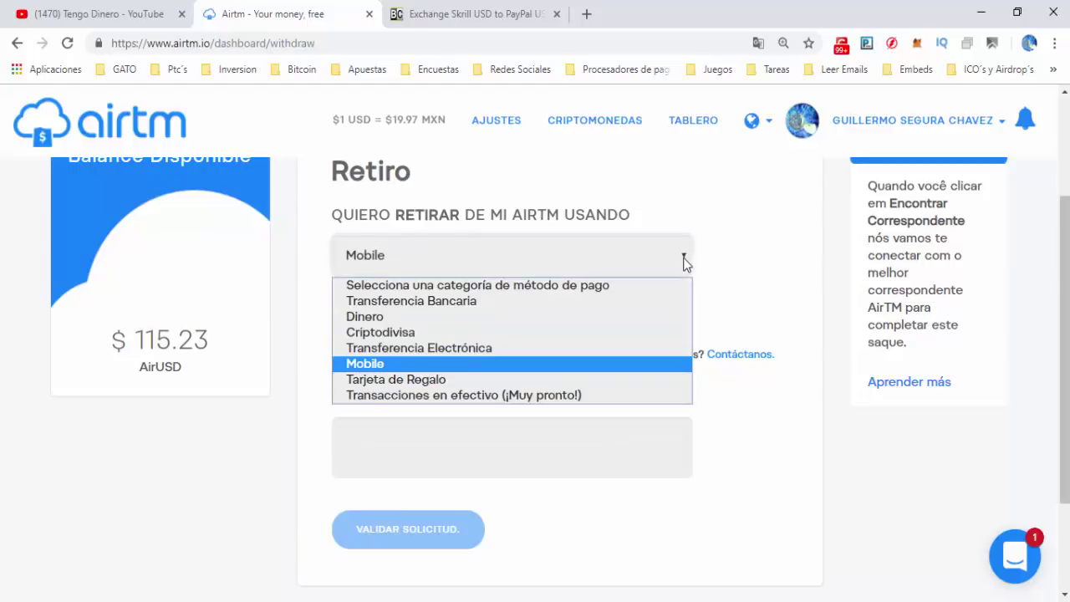
{"action": "left_click", "coordinate": [615, 379]}
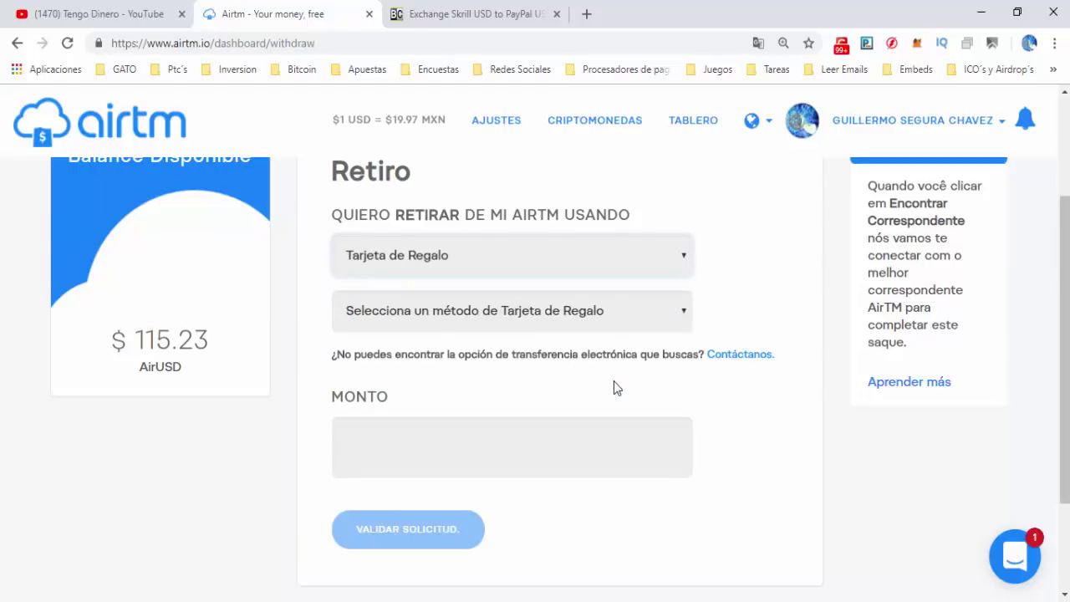
{"action": "left_click", "coordinate": [672, 317]}
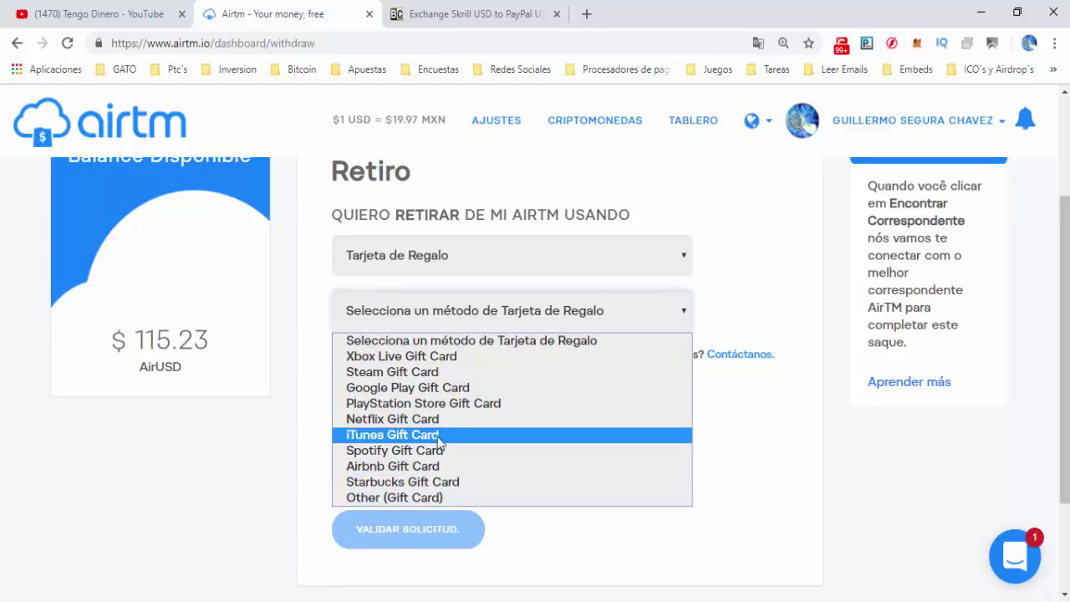
{"action": "left_click", "coordinate": [706, 284]}
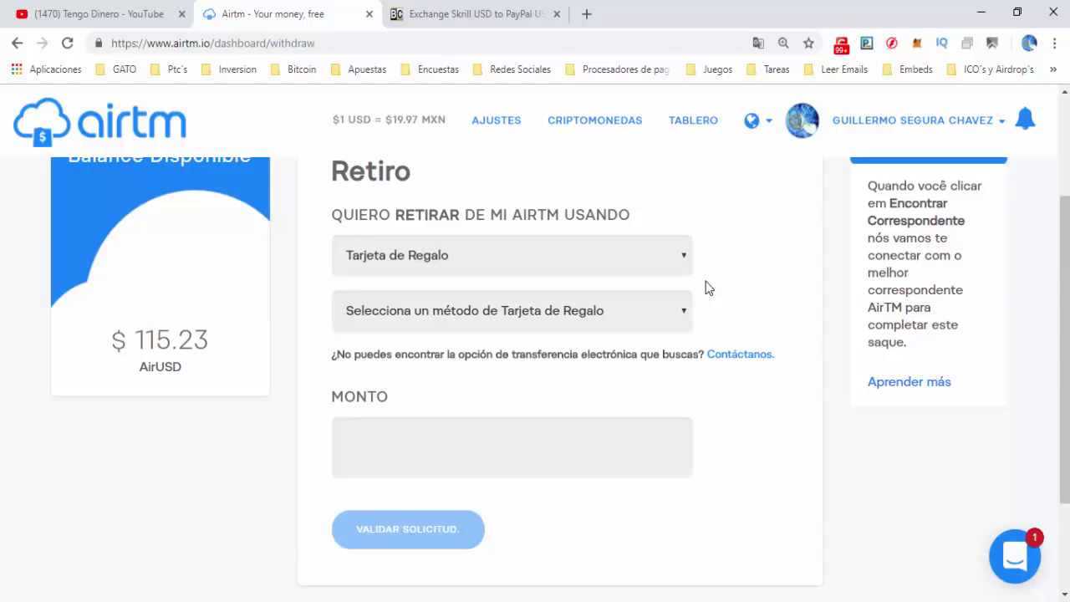
Return to the dashboard and open the form for sending money.
{"action": "scroll", "coordinate": [1064, 351], "scroll_direction": "up", "scroll_amount": 2}
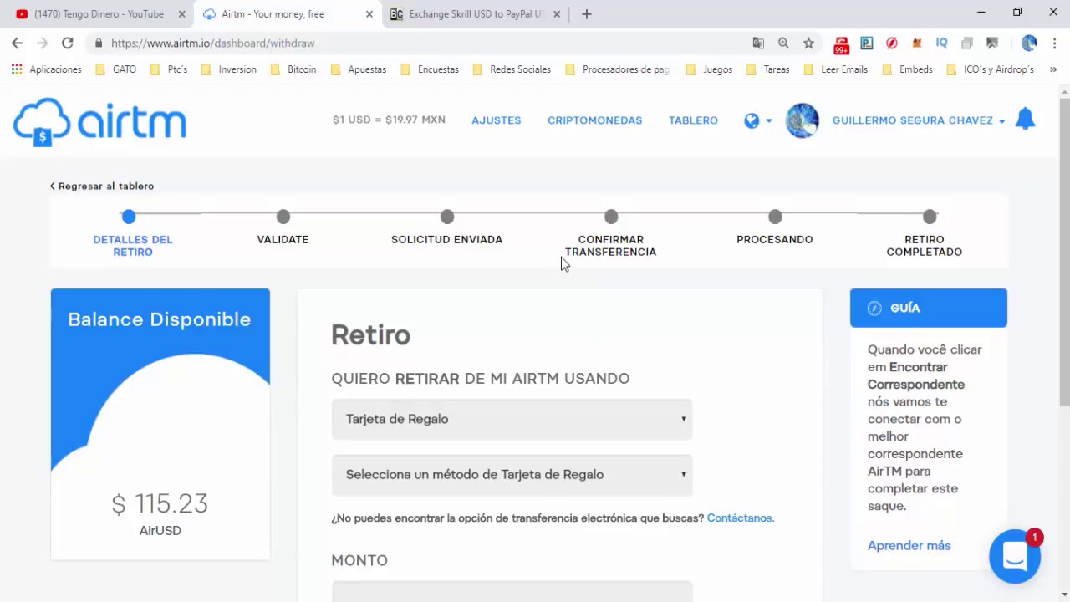
{"action": "left_click", "coordinate": [122, 187]}
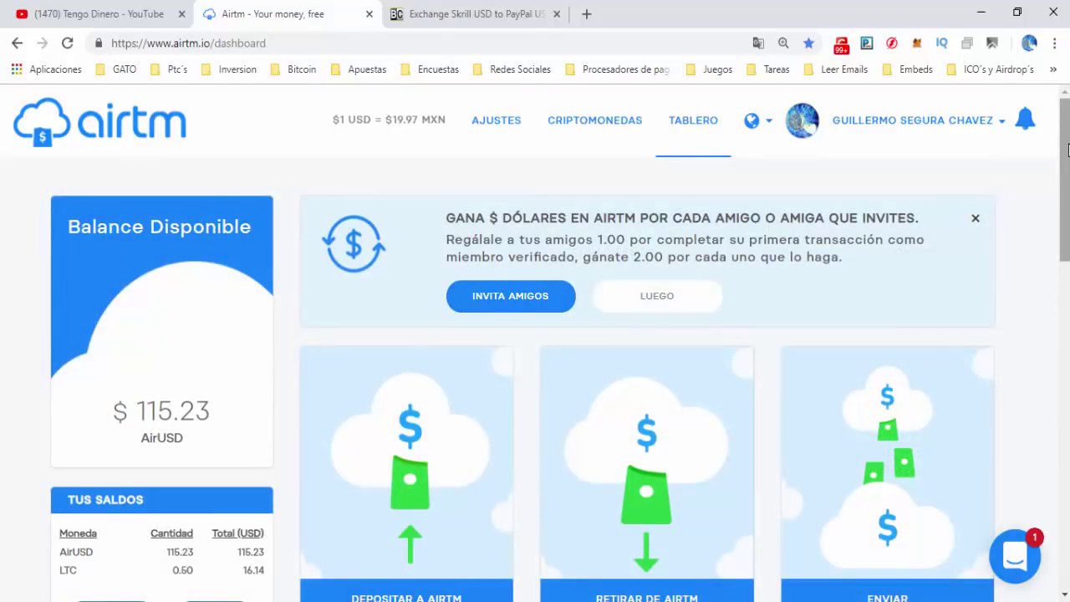
{"action": "left_click_drag", "start_coordinate": [1067, 149], "coordinate": [1066, 208]}
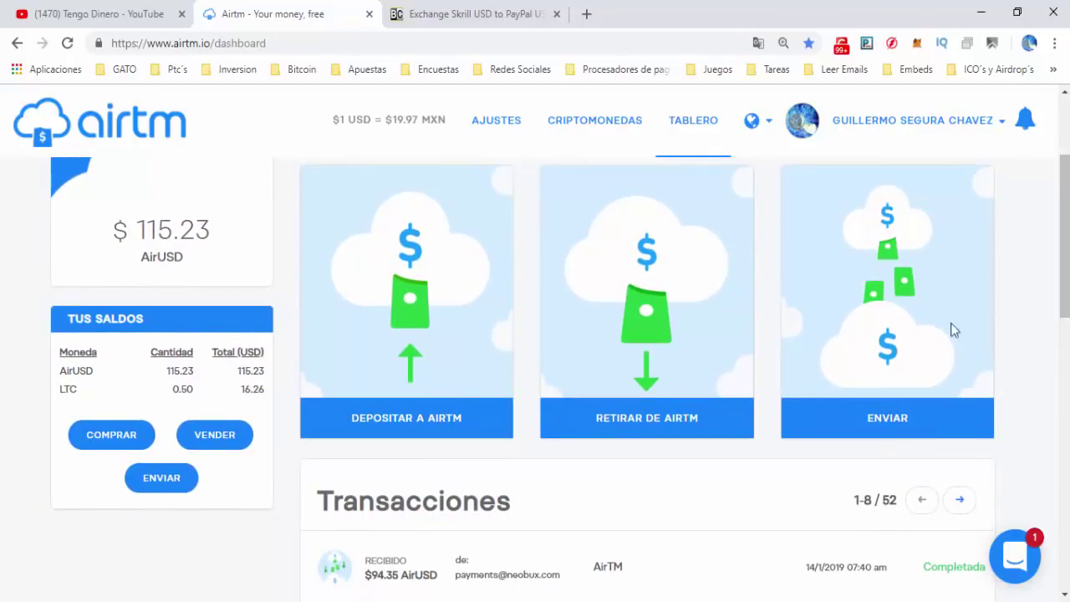
{"action": "left_click", "coordinate": [899, 421]}
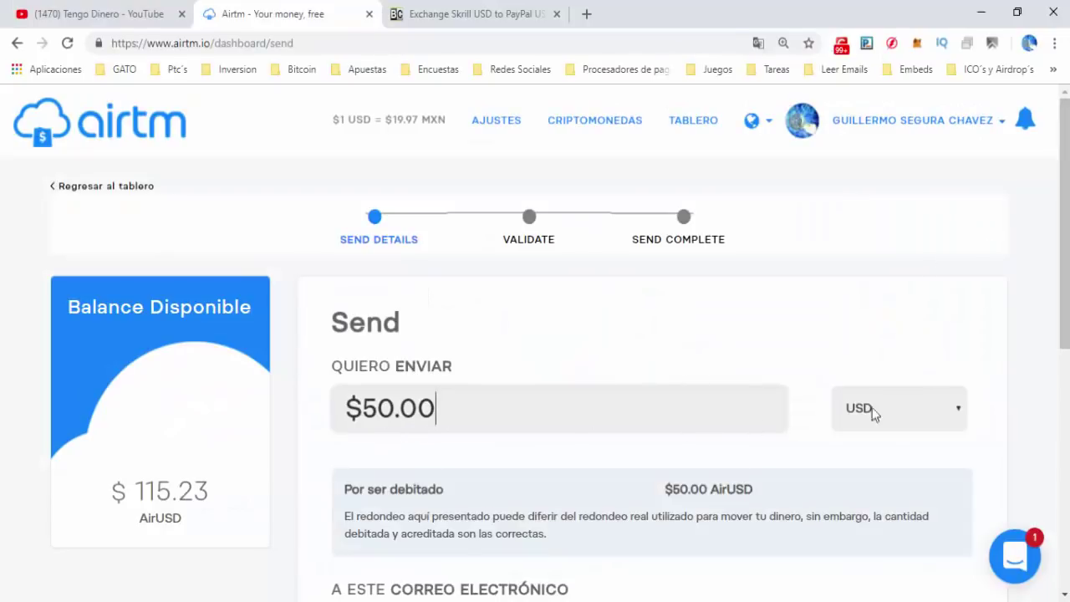
Review the send form's amount, recipient e-mail and reason fields without submitting the transfer.
{"action": "scroll", "coordinate": [560, 376], "scroll_direction": "down", "scroll_amount": 3}
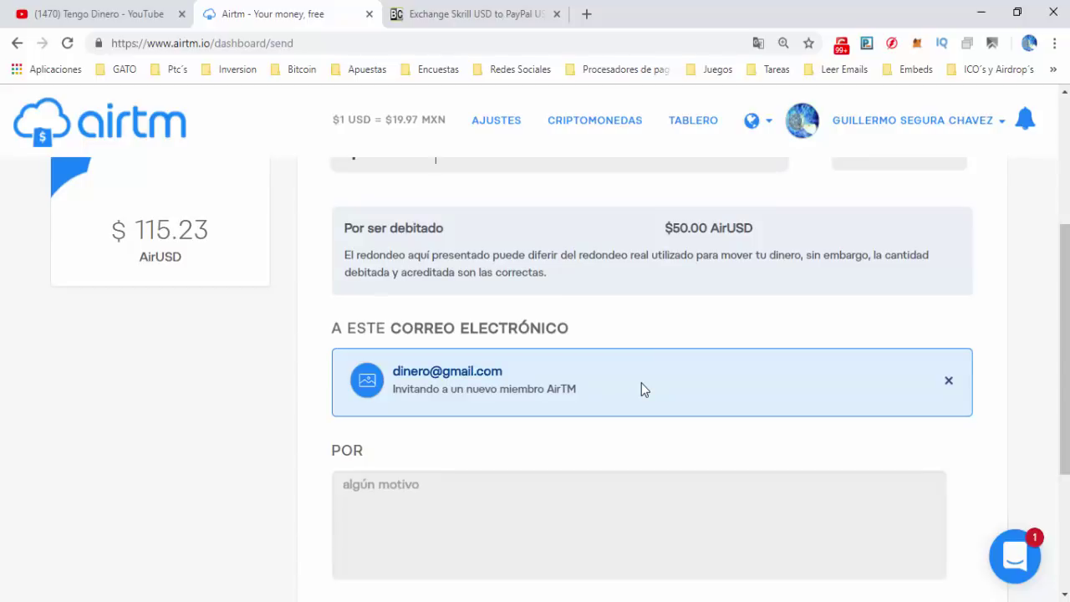
{"action": "scroll", "coordinate": [843, 389], "scroll_direction": "down", "scroll_amount": 1}
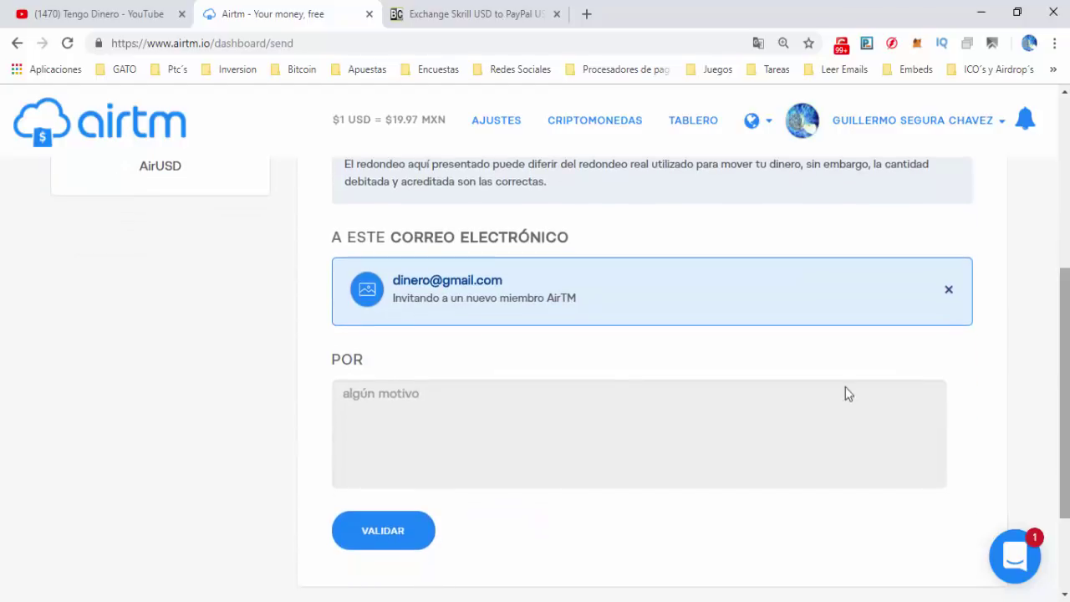
{"action": "left_click", "coordinate": [565, 406]}
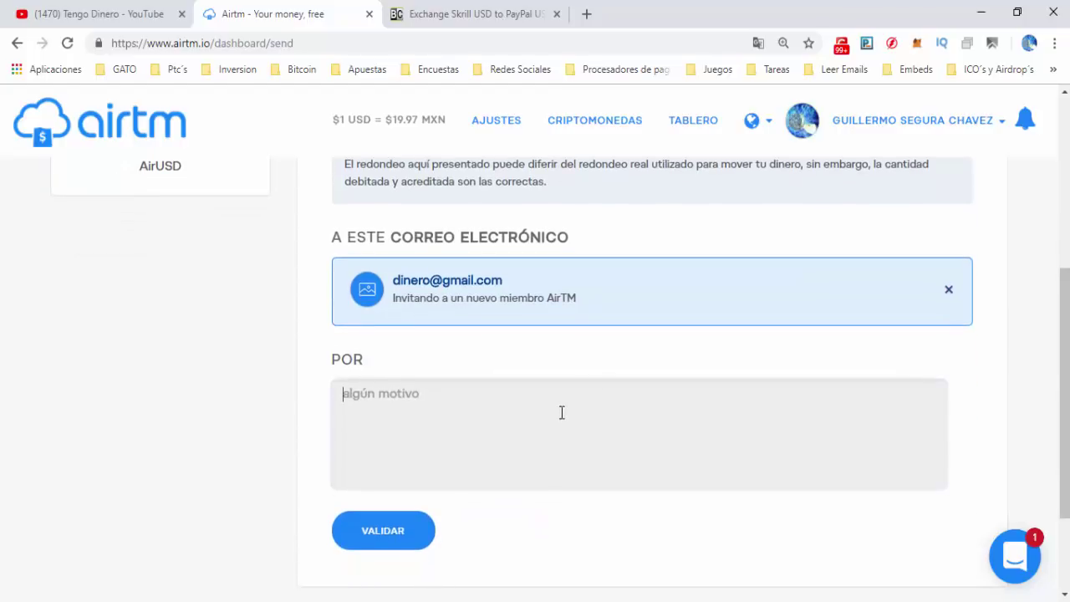
{"action": "left_click", "coordinate": [407, 527]}
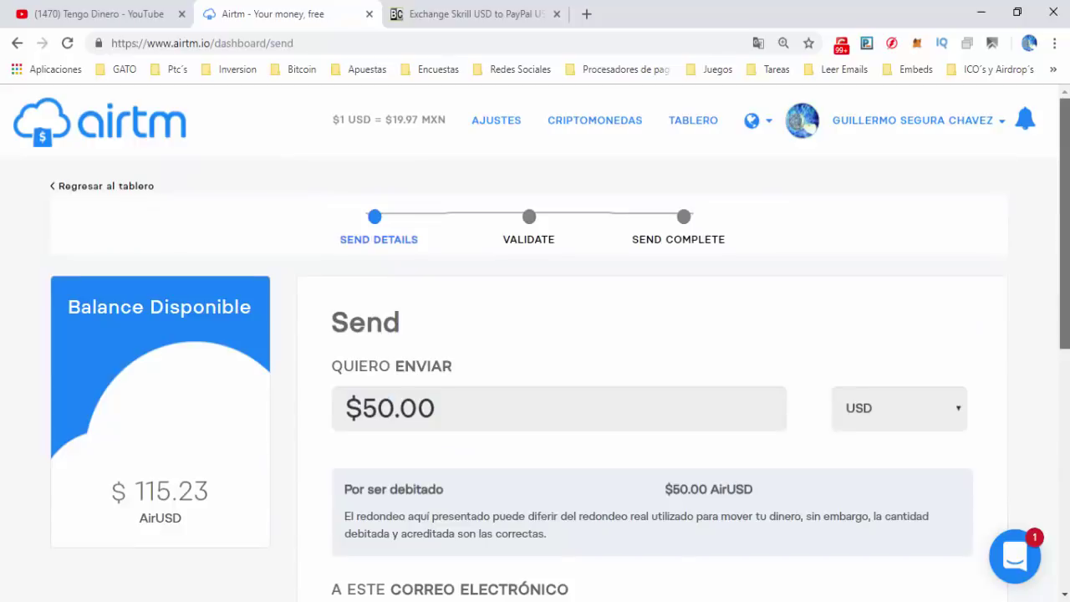
{"action": "left_click_drag", "start_coordinate": [1064, 334], "coordinate": [1046, 156]}
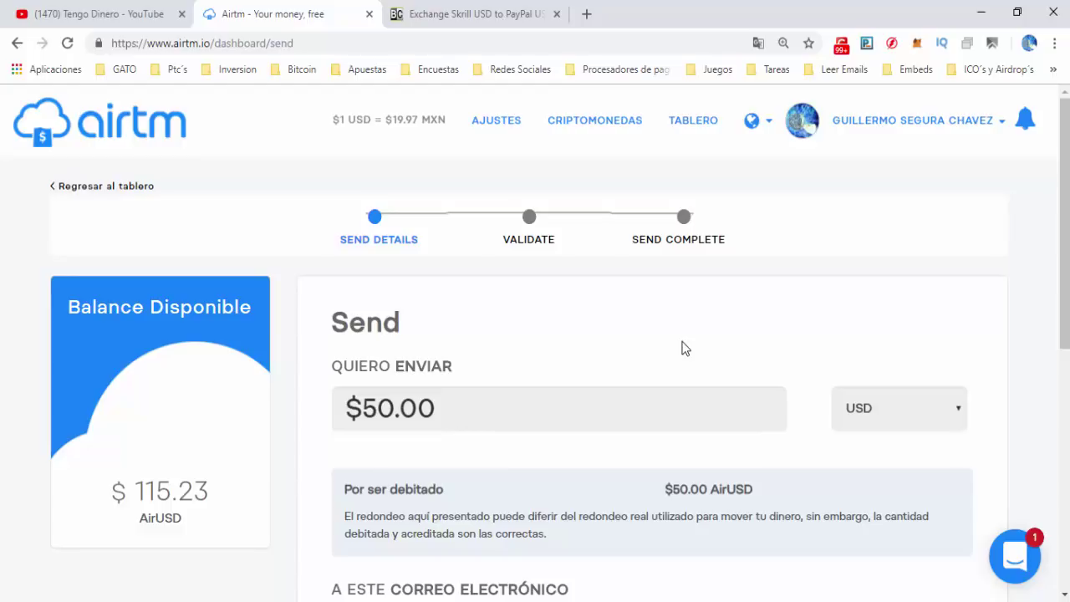
Open the cryptocurrency dashboard and review its total balance, asset balances and transactions.
{"action": "left_click", "coordinate": [595, 120]}
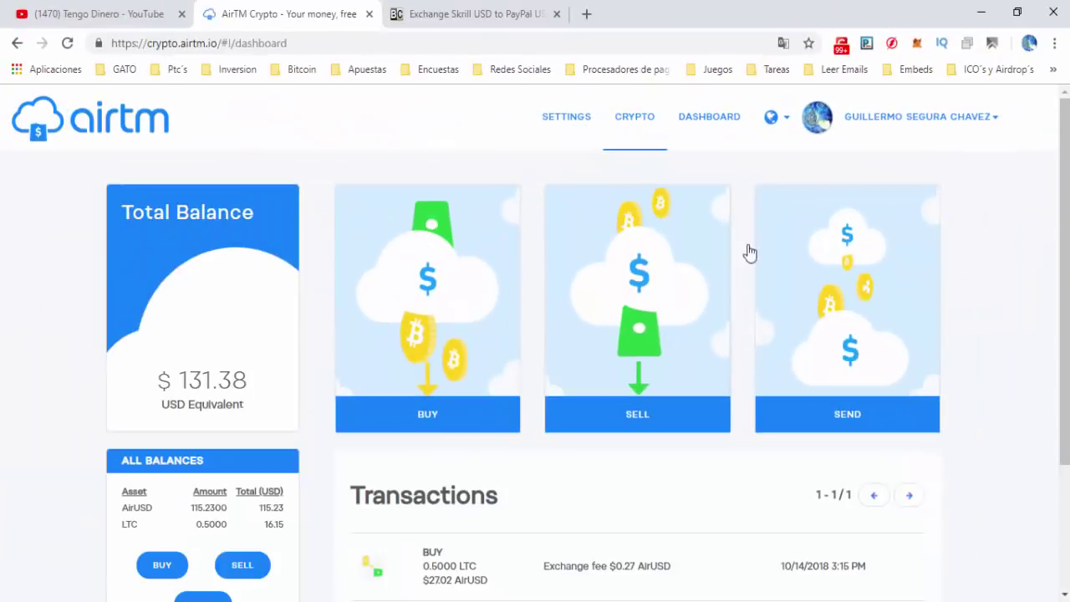
{"action": "scroll", "coordinate": [1051, 200], "scroll_direction": "down", "scroll_amount": 1}
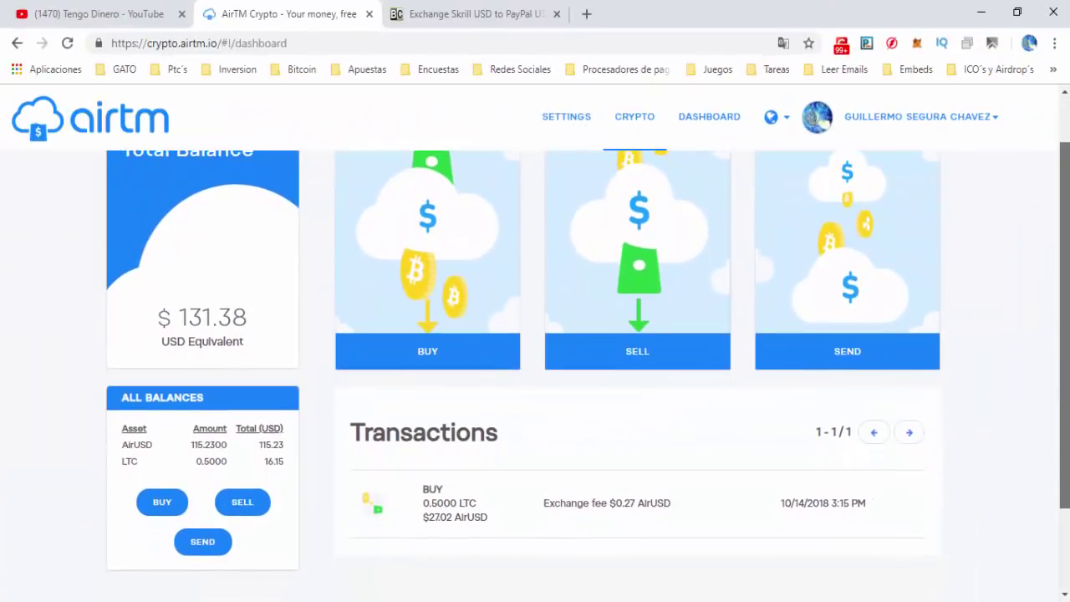
{"action": "scroll", "coordinate": [1051, 201], "scroll_direction": "up", "scroll_amount": 1}
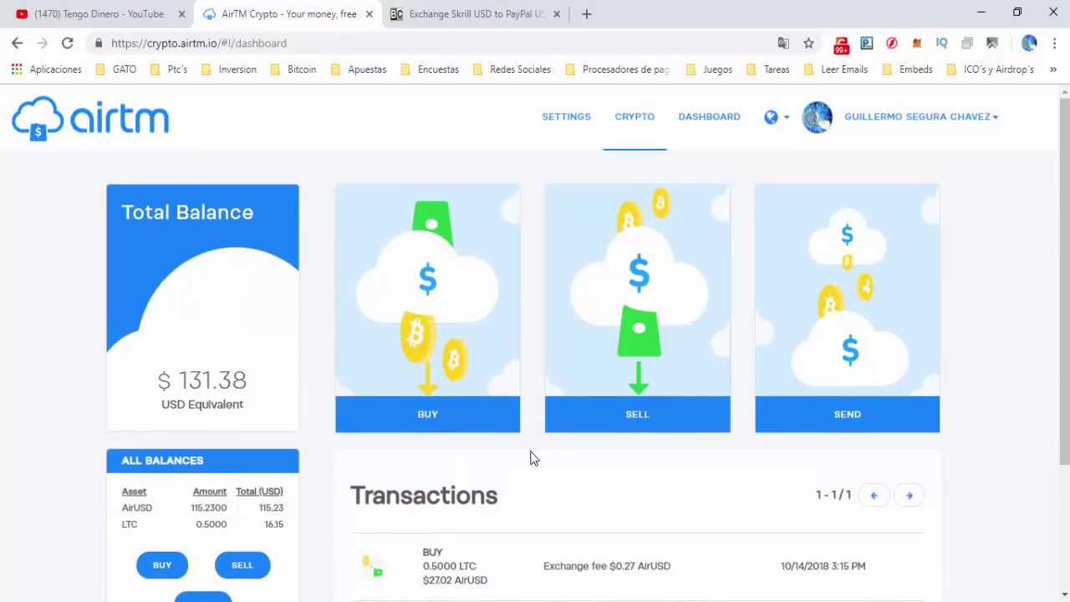
{"action": "left_click_drag", "start_coordinate": [158, 388], "coordinate": [306, 390]}
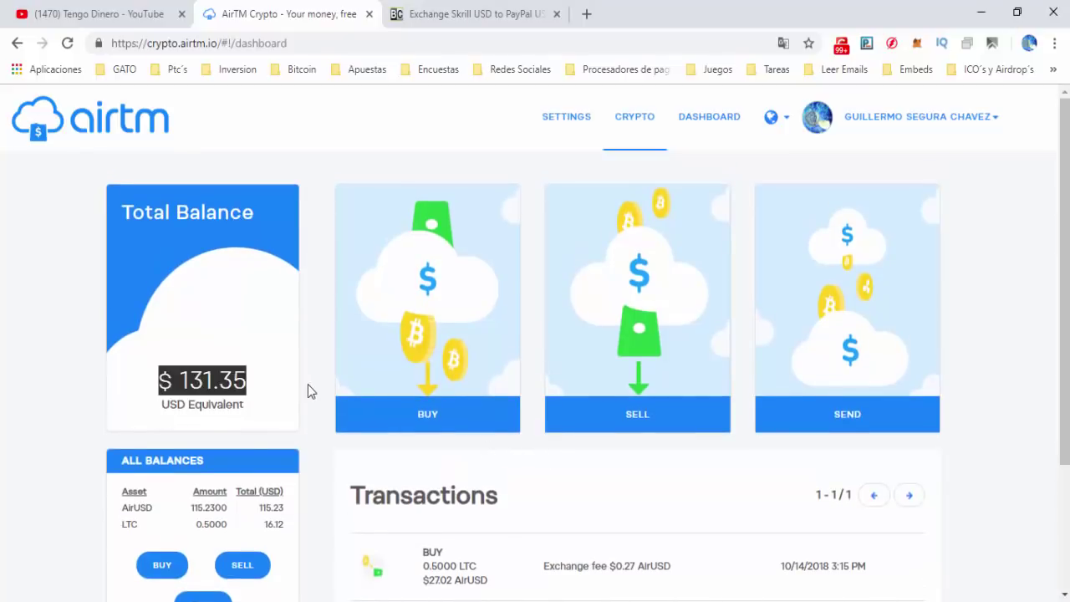
Open the cryptocurrency purchase form and choose Litecoin as the currency to buy.
{"action": "left_click", "coordinate": [464, 424]}
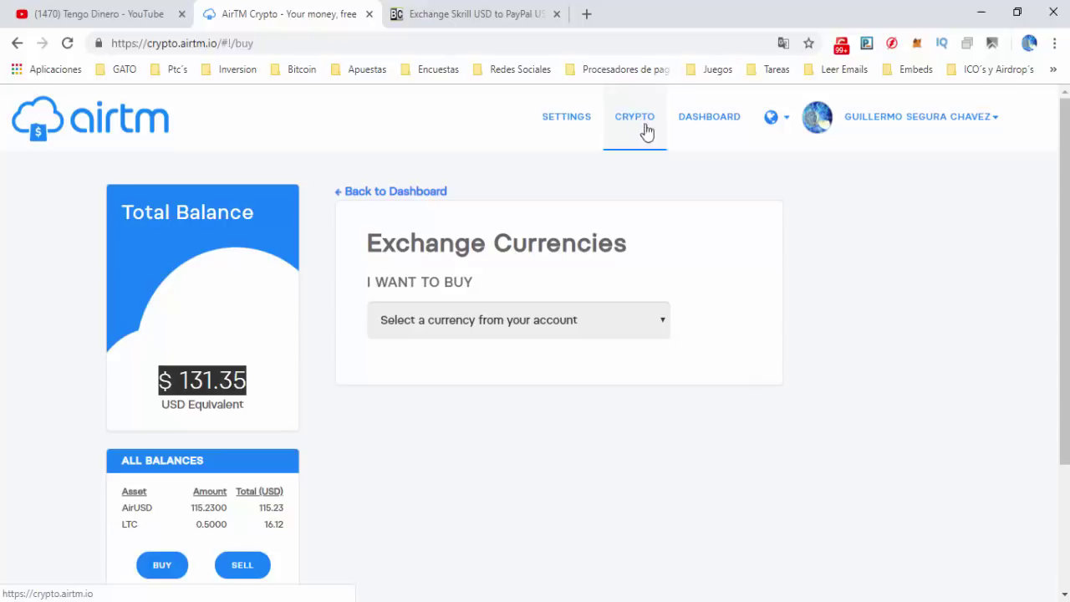
{"action": "left_click", "coordinate": [661, 320]}
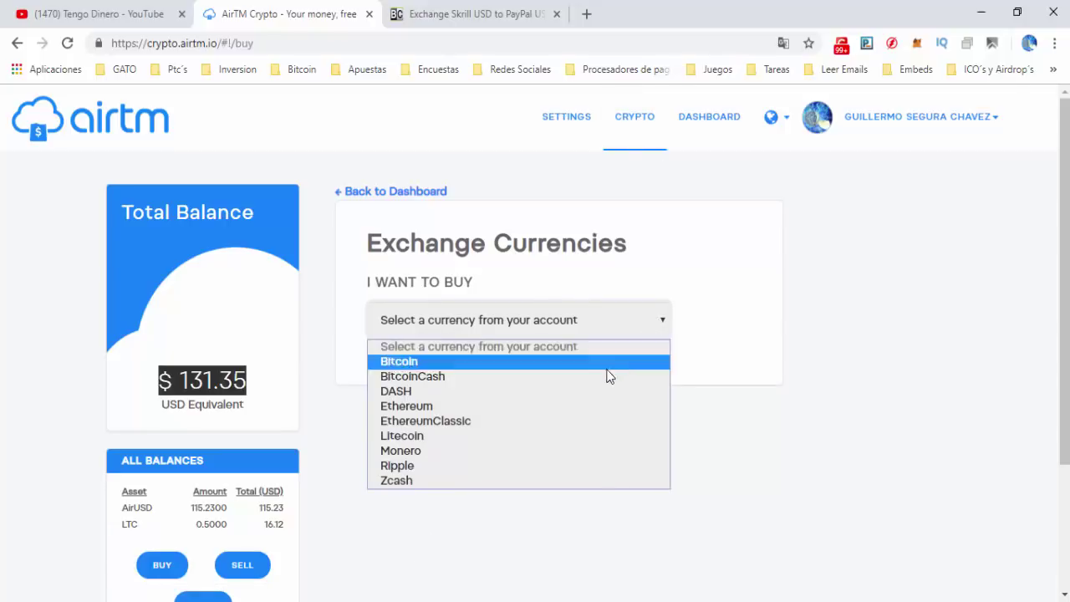
{"action": "left_click", "coordinate": [566, 437]}
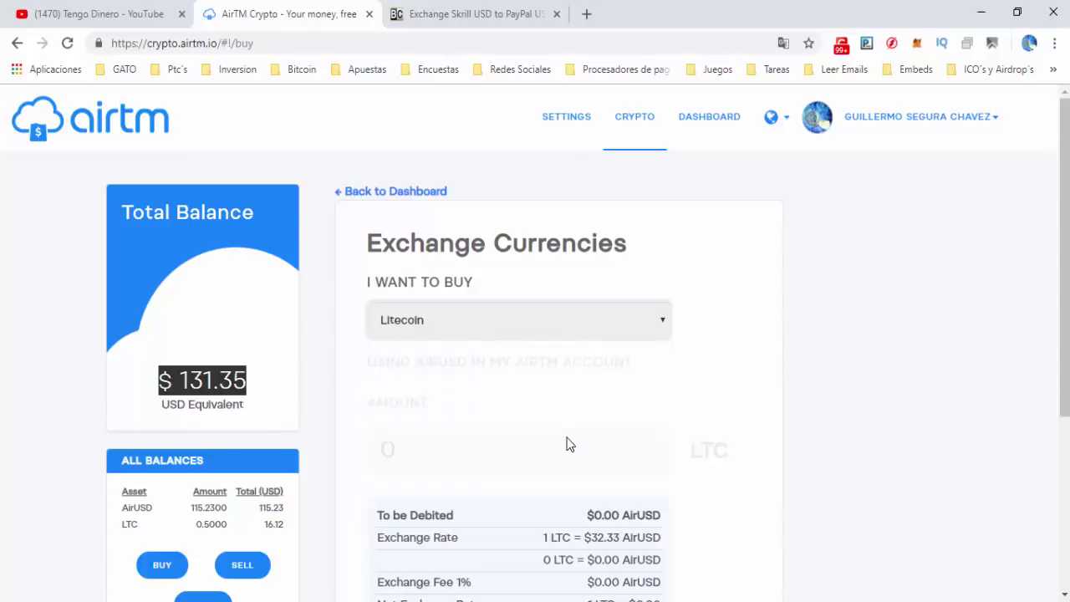
{"action": "scroll", "coordinate": [633, 322], "scroll_direction": "down", "scroll_amount": 1}
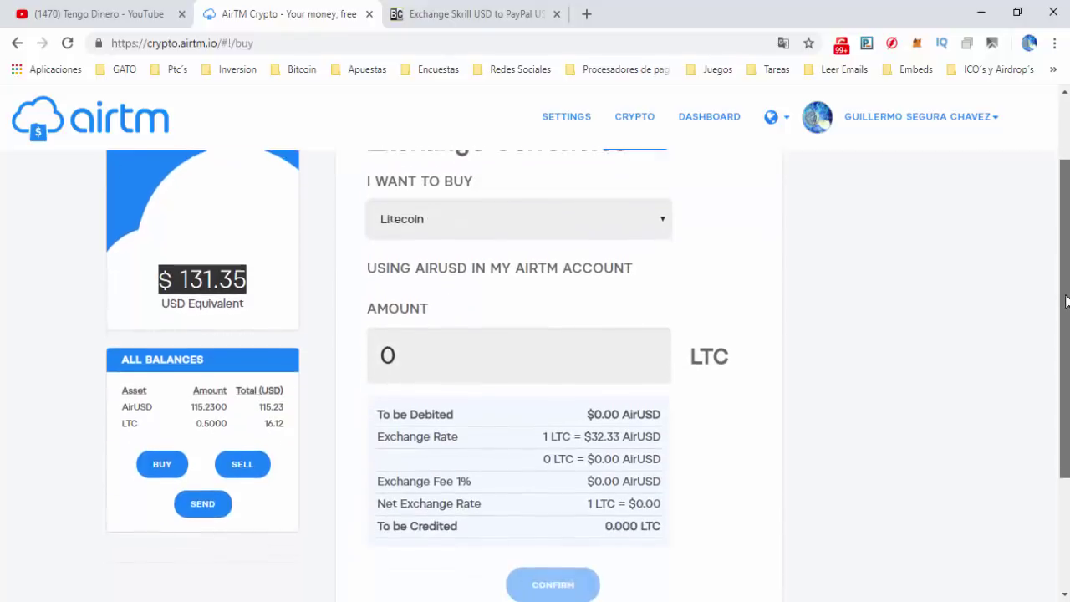
Check the total balance and set the Litecoin purchase amount to 1 LTC.
{"action": "left_click", "coordinate": [253, 279]}
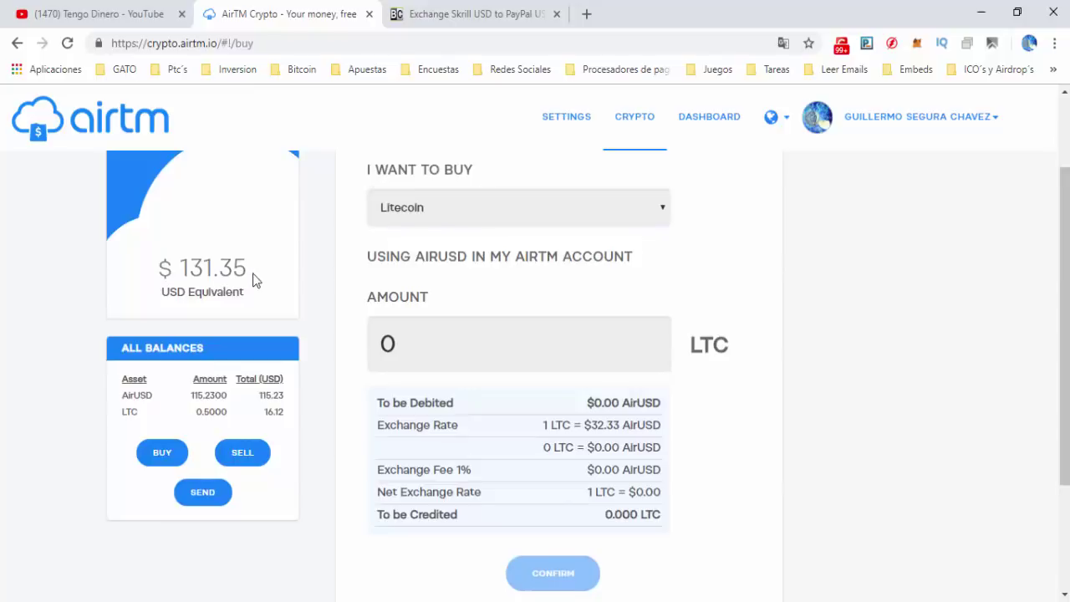
{"action": "left_click_drag", "start_coordinate": [251, 276], "coordinate": [131, 279]}
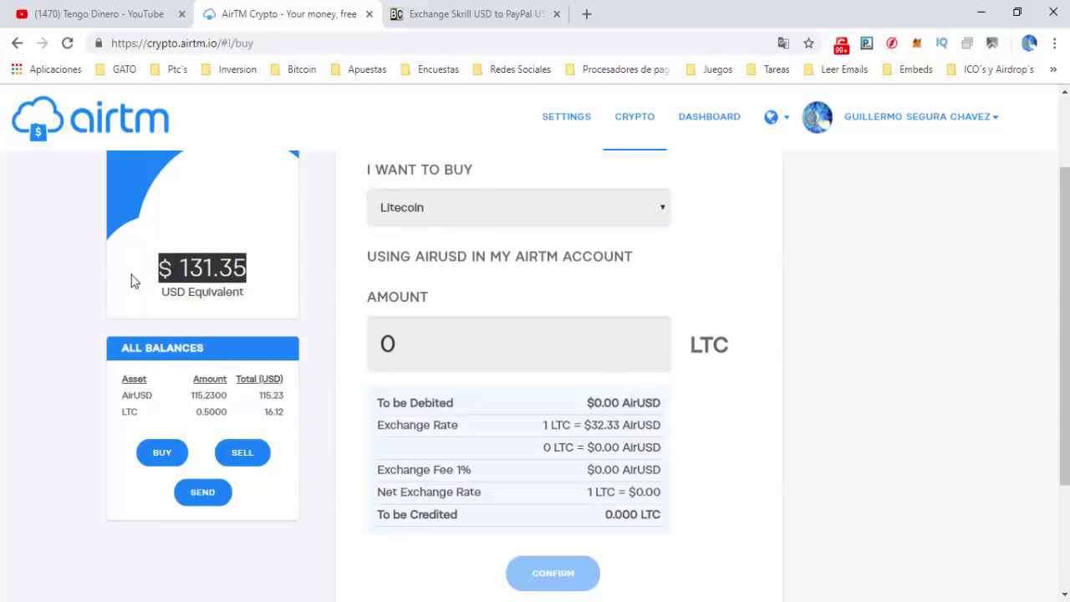
{"action": "left_click", "coordinate": [467, 341]}
{"action": "type", "text": "0"}
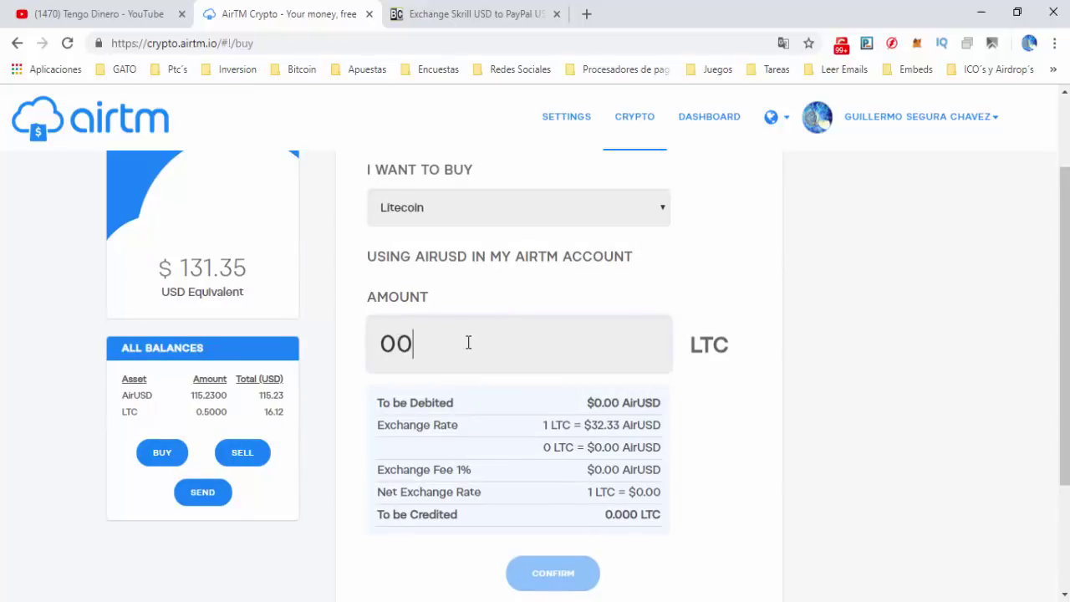
{"action": "key", "text": "BackSpace"}
{"action": "type", "text": "."}
{"action": "key", "text": "BackSpace"}
{"action": "key", "text": "BackSpace"}
{"action": "type", "text": "1"}
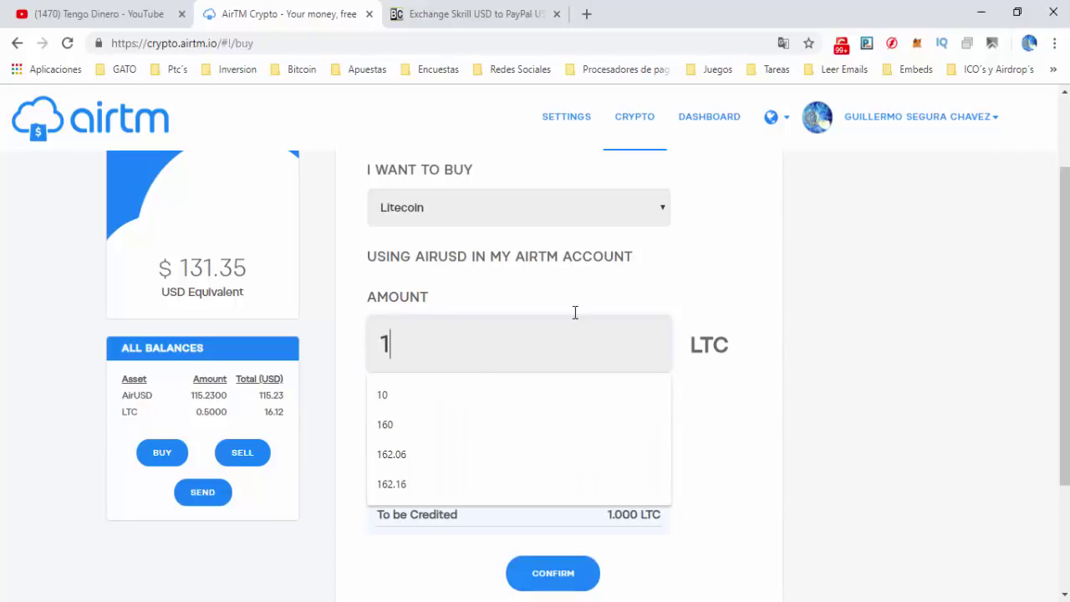
{"action": "left_click", "coordinate": [732, 253]}
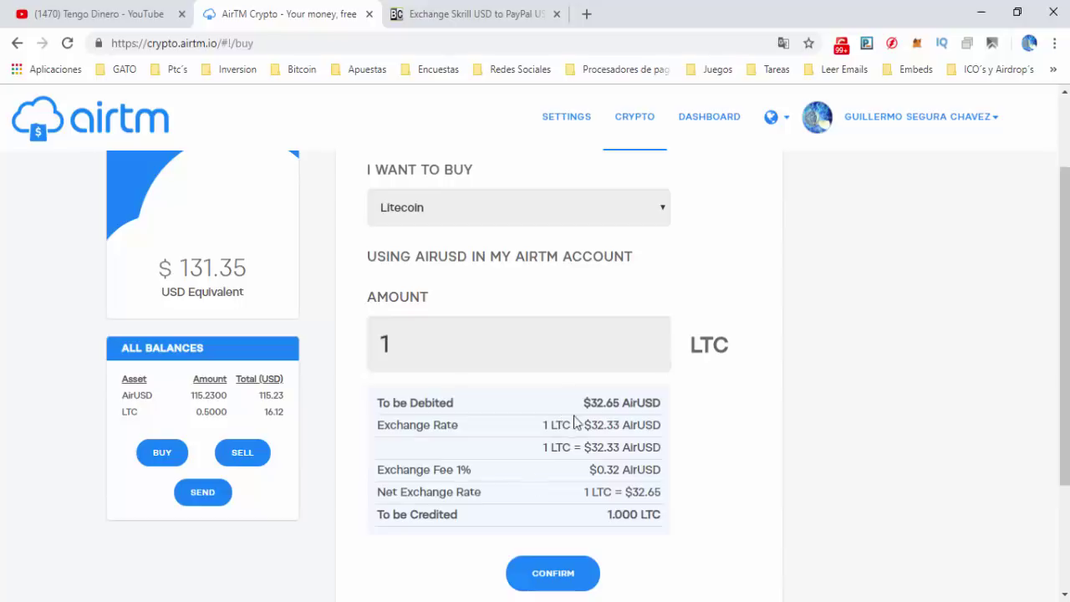
Examine the Litecoin purchase's debit and fee breakdown against the total and LTC balances without confirming the purchase.
{"action": "left_click_drag", "start_coordinate": [584, 403], "coordinate": [621, 405]}
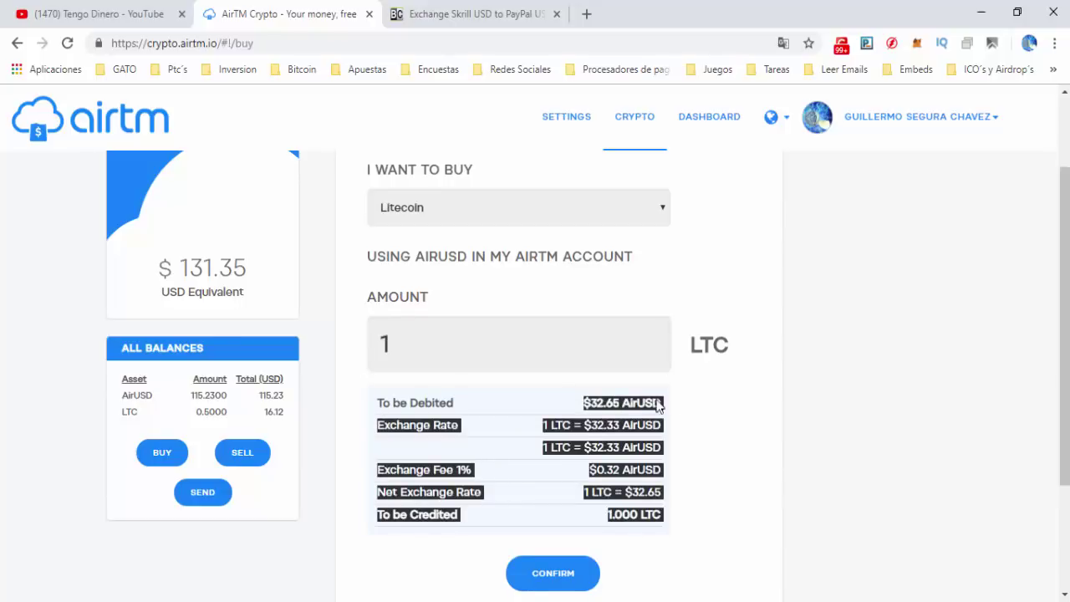
{"action": "left_click", "coordinate": [256, 269]}
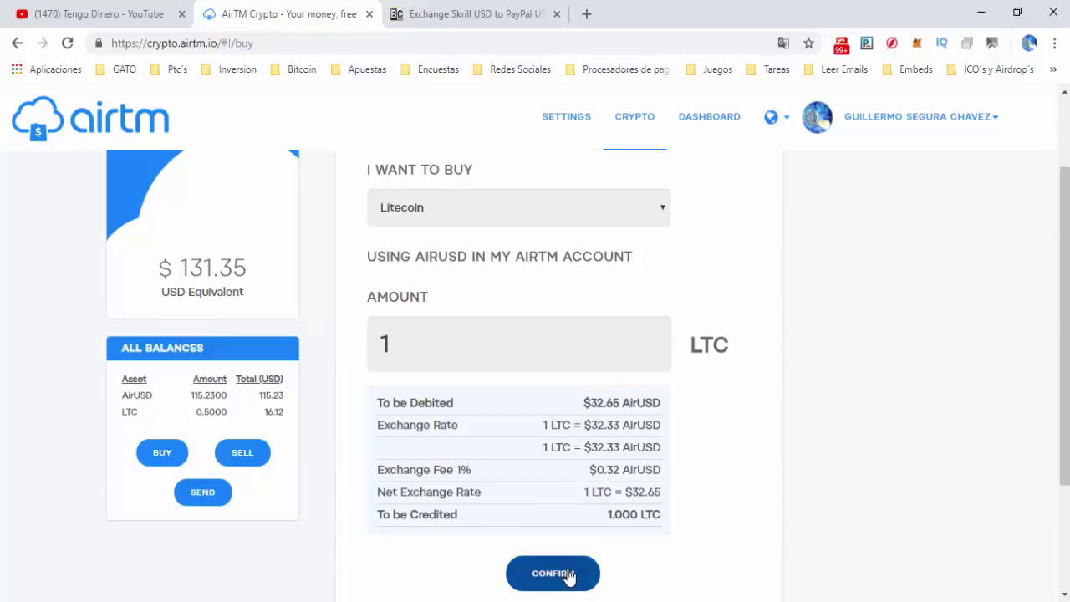
{"action": "left_click_drag", "start_coordinate": [179, 266], "coordinate": [259, 269]}
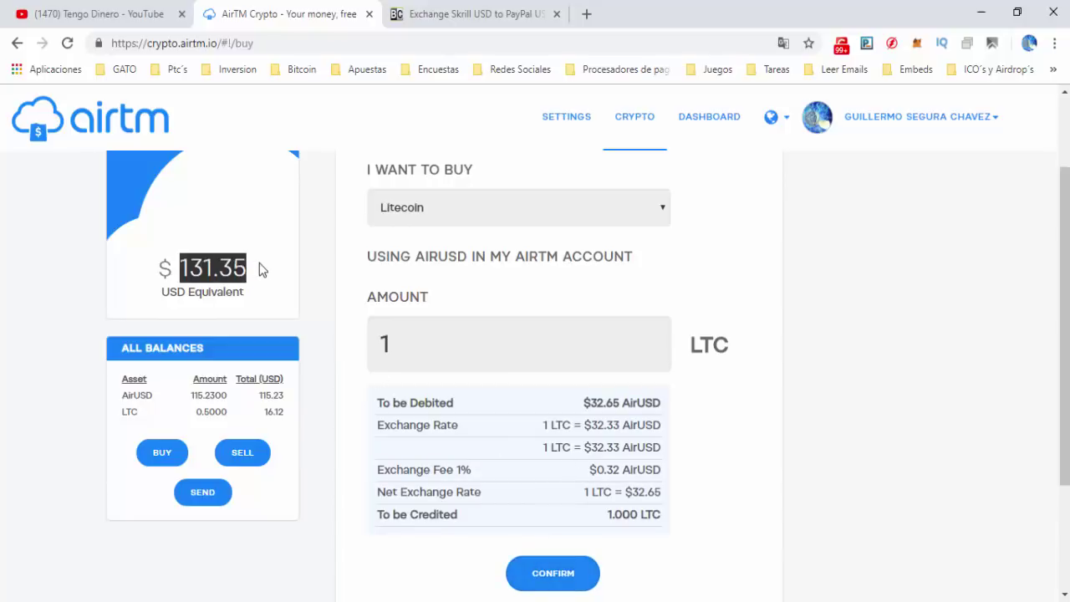
{"action": "double_click", "coordinate": [211, 411]}
{"action": "left_click", "coordinate": [196, 416]}
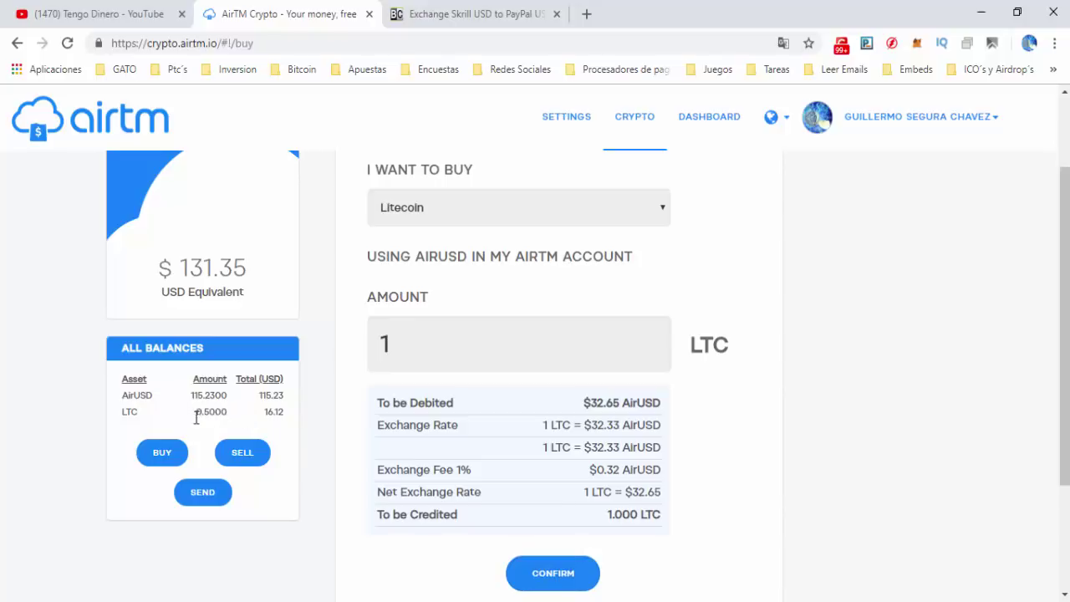
{"action": "left_click_drag", "start_coordinate": [195, 415], "coordinate": [240, 418]}
{"action": "left_click_drag", "start_coordinate": [1064, 255], "coordinate": [1064, 205]}
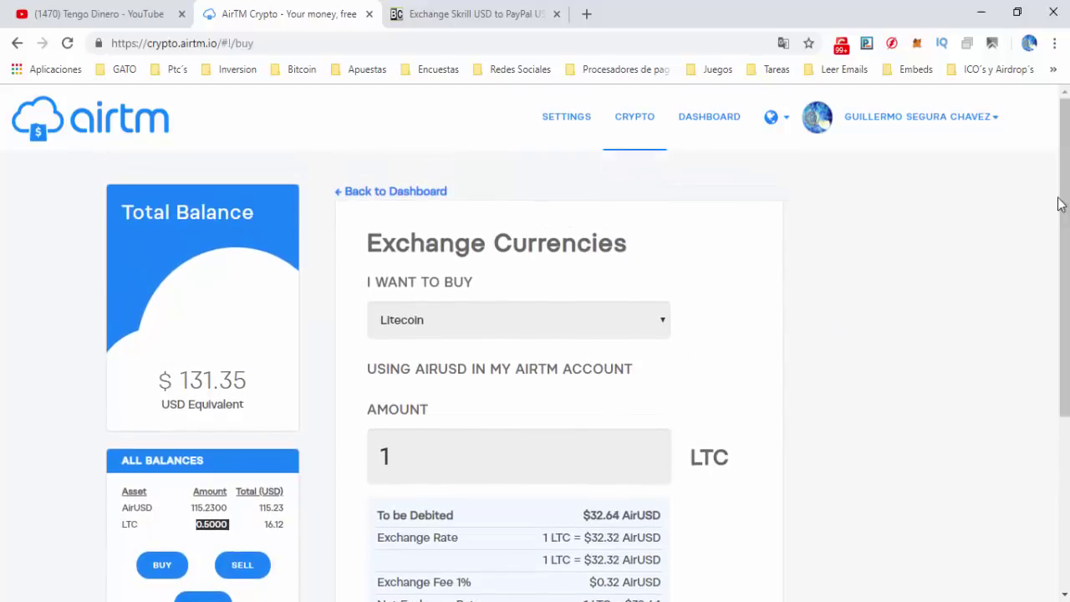
Leave the purchase form, open the cryptocurrency sale form and choose Litecoin as the currency to sell.
{"action": "left_click", "coordinate": [428, 194]}
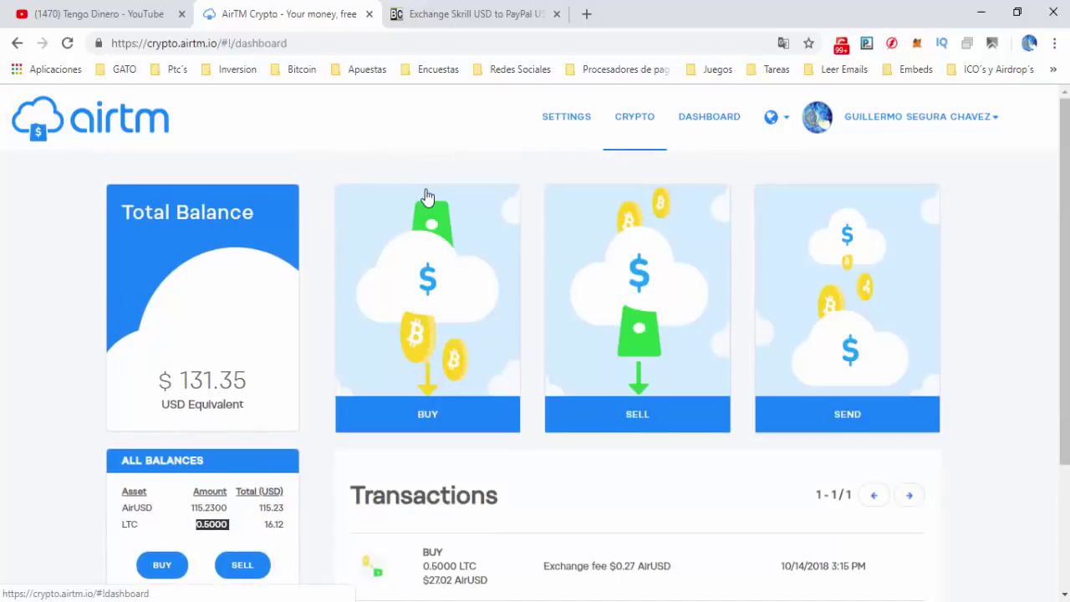
{"action": "left_click", "coordinate": [662, 428]}
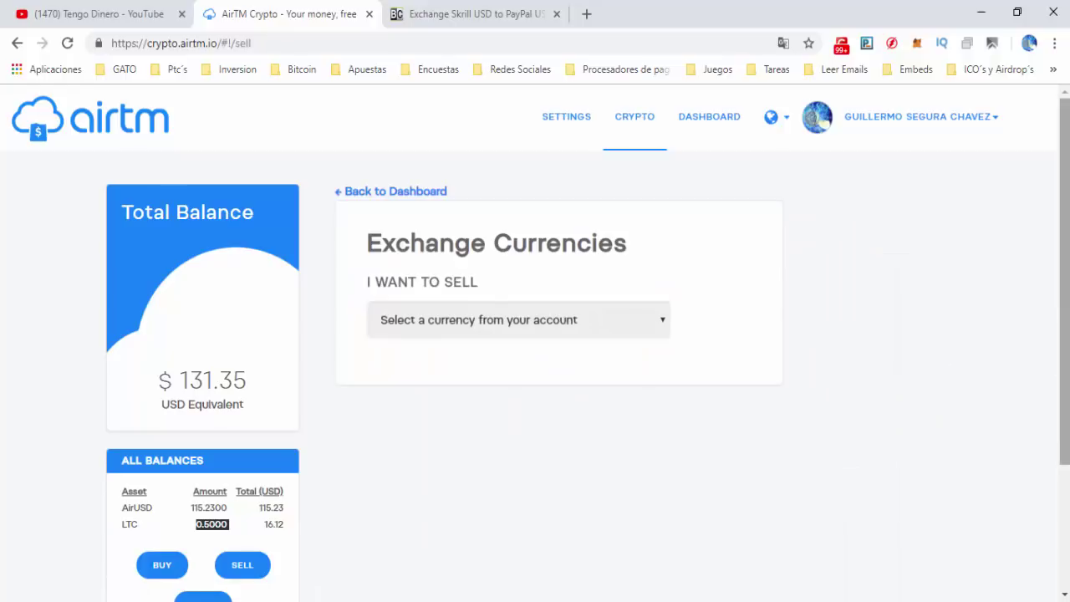
{"action": "scroll", "coordinate": [1067, 199], "scroll_direction": "down", "scroll_amount": 1}
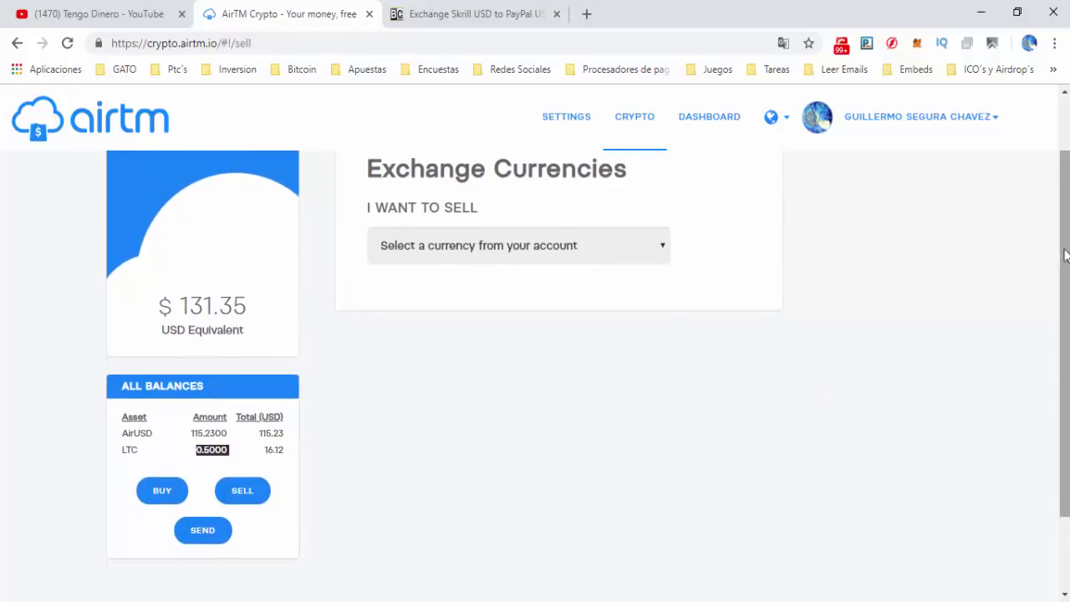
{"action": "left_click", "coordinate": [658, 258]}
{"action": "left_click", "coordinate": [620, 290]}
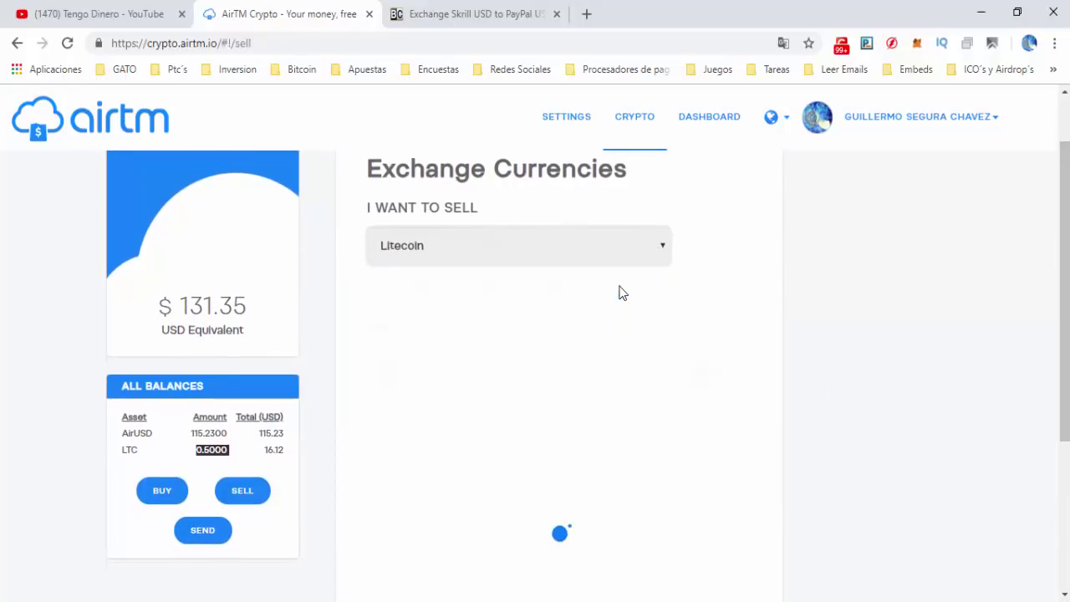
Set the Litecoin sale amount to 1 LTC.
{"action": "left_click", "coordinate": [554, 377]}
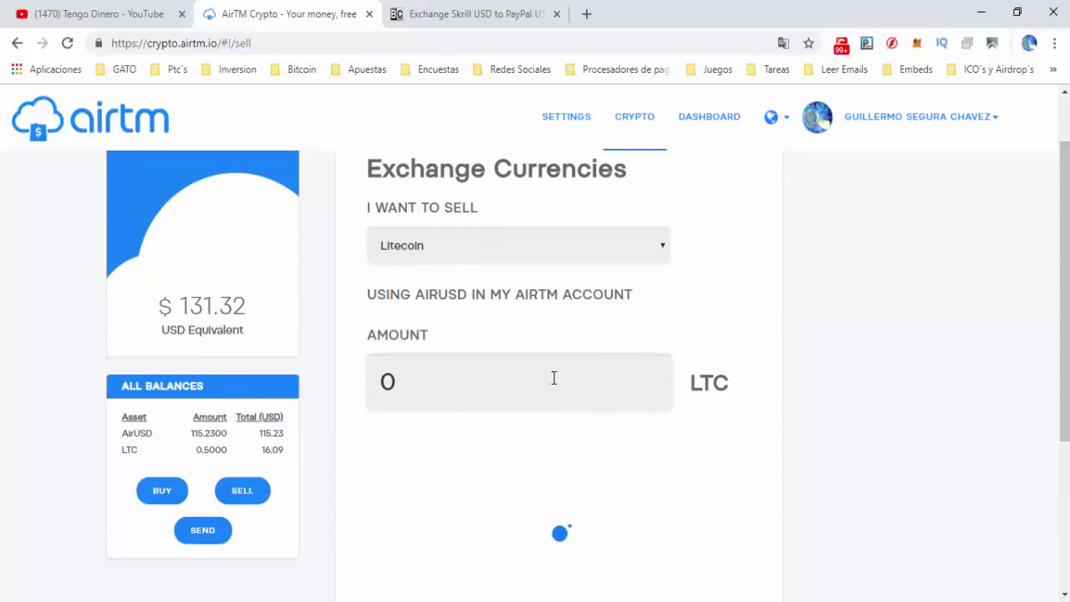
{"action": "key", "text": "BackSpace"}
{"action": "type", "text": "1"}
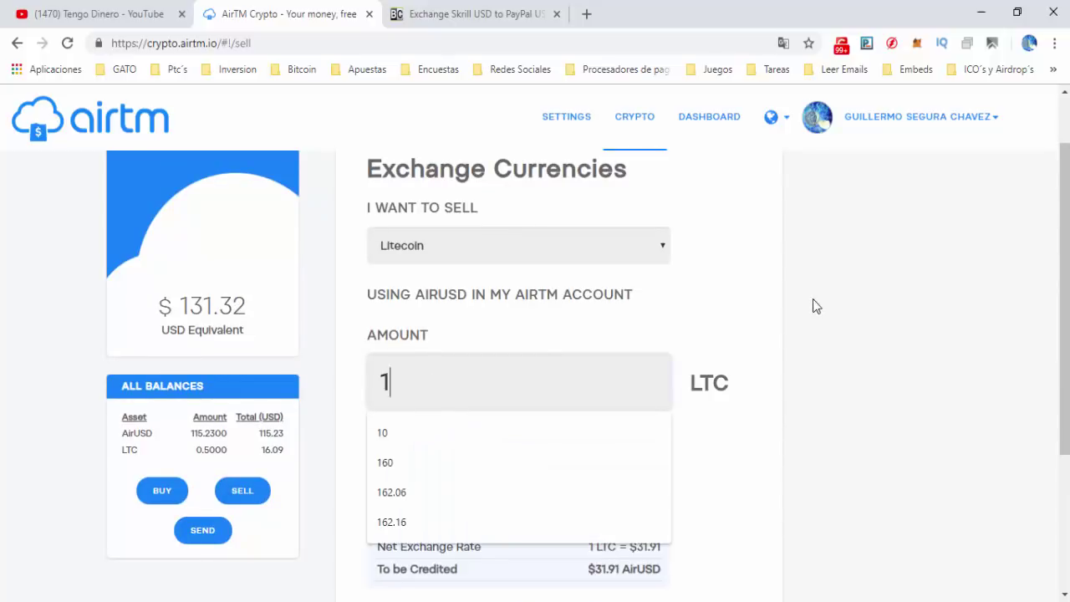
{"action": "left_click", "coordinate": [755, 309]}
Examine the Litecoin sale's debit, fee and credit breakdown against the total balance without confirming the sale.
{"action": "left_click_drag", "start_coordinate": [1064, 301], "coordinate": [1064, 375]}
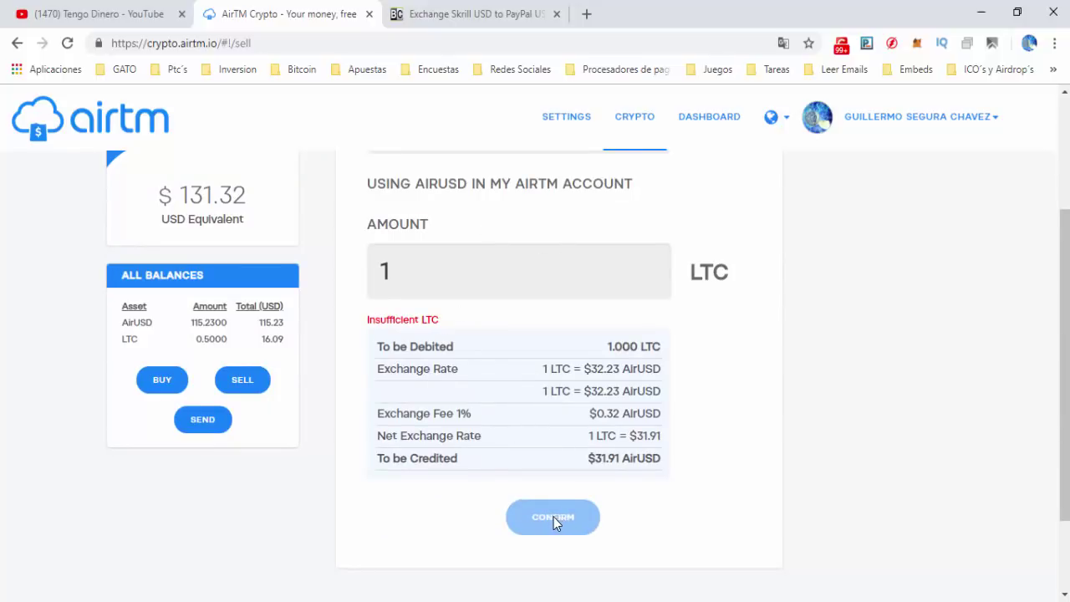
{"action": "left_click_drag", "start_coordinate": [1064, 429], "coordinate": [1065, 351]}
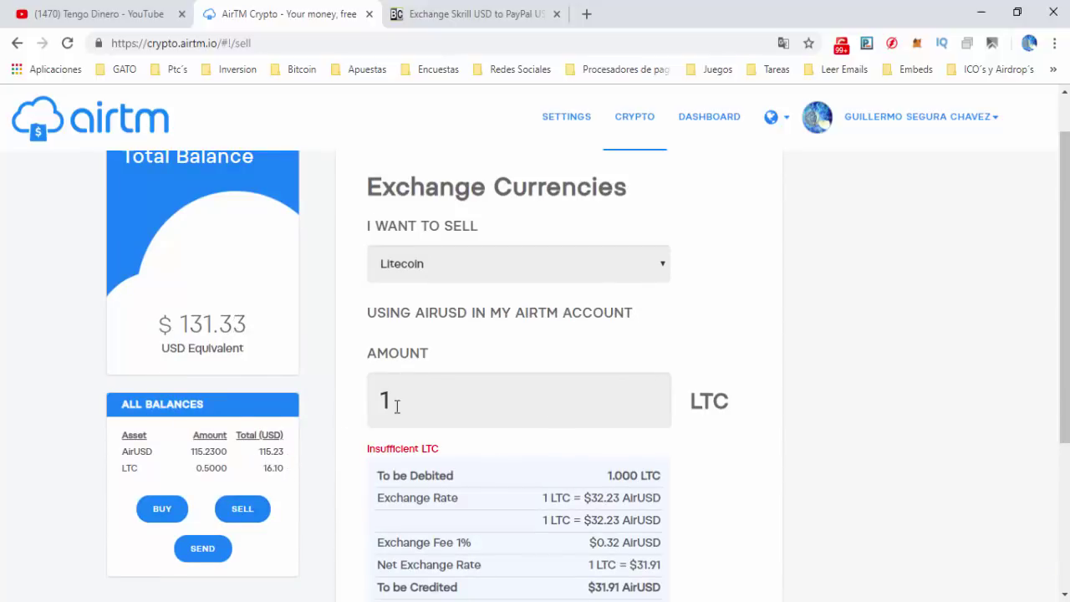
{"action": "left_click_drag", "start_coordinate": [252, 328], "coordinate": [156, 332]}
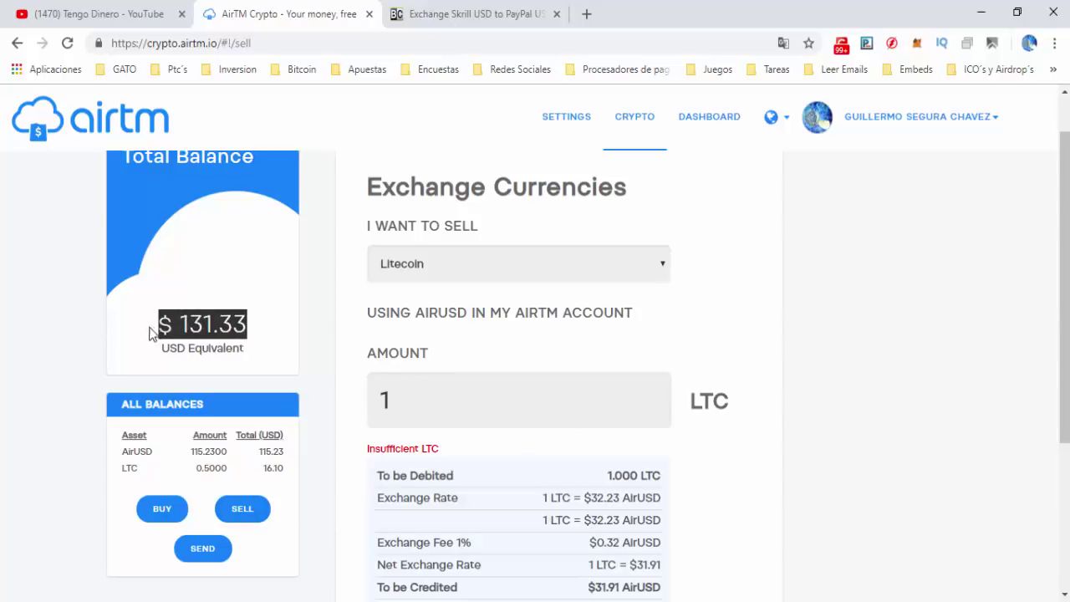
{"action": "scroll", "coordinate": [919, 251], "scroll_direction": "up", "scroll_amount": 1}
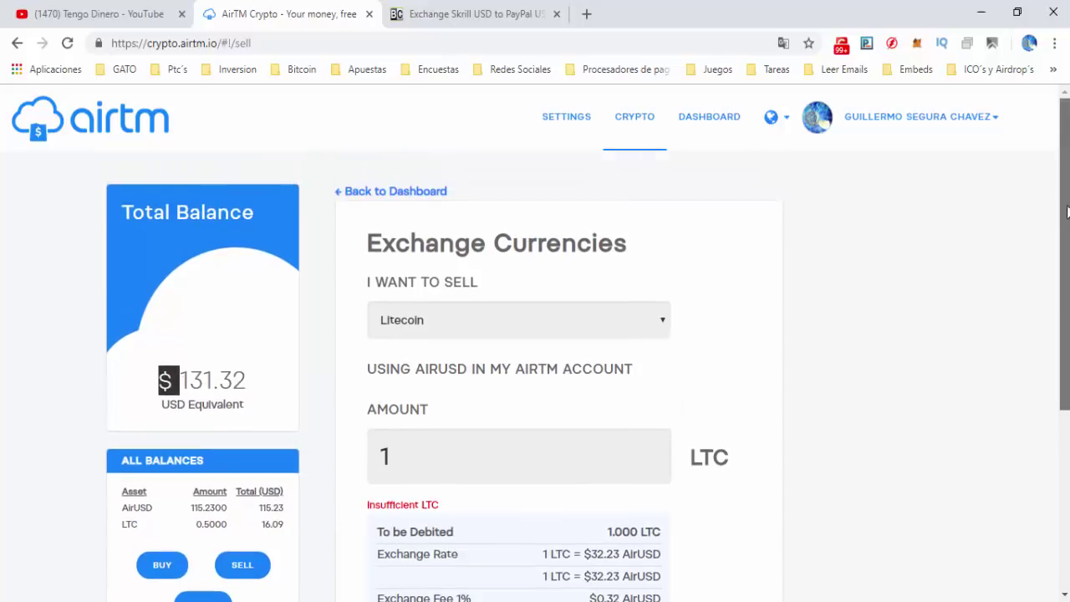
Leave the sale form, open the cryptocurrency send form and review the page down to its lower part.
{"action": "left_click", "coordinate": [424, 194]}
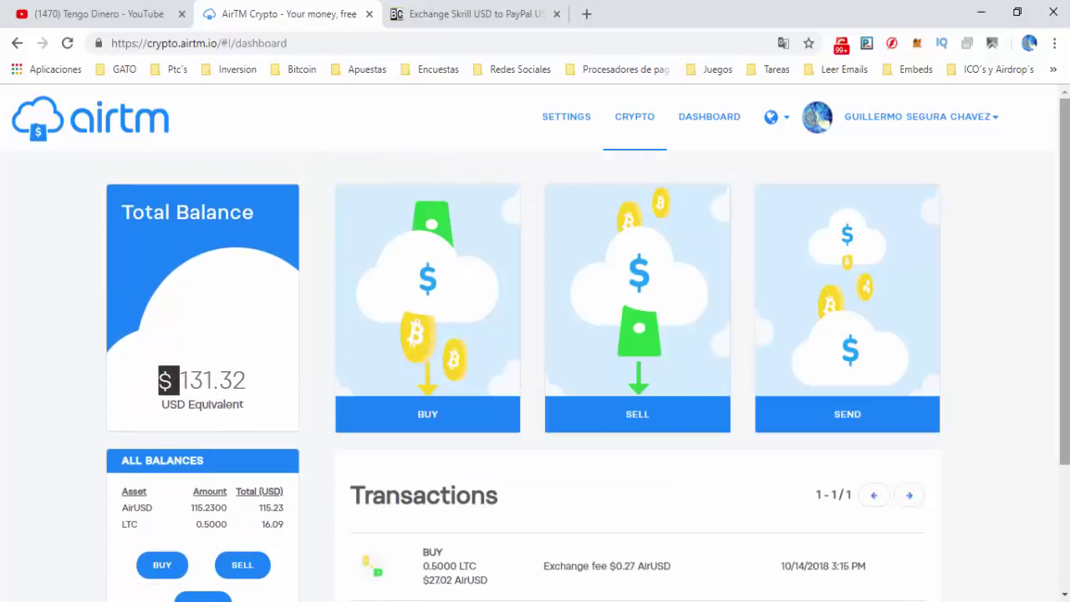
{"action": "left_click", "coordinate": [848, 415]}
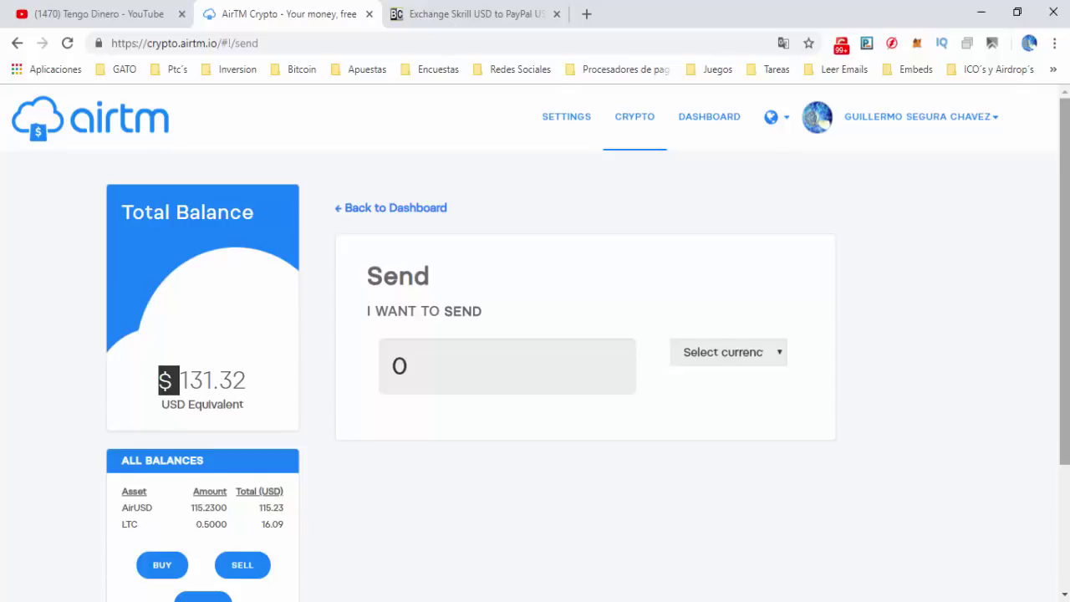
{"action": "left_click_drag", "start_coordinate": [1065, 393], "coordinate": [1065, 476]}
{"action": "left_click_drag", "start_coordinate": [194, 406], "coordinate": [656, 409]}
{"action": "left_click_drag", "start_coordinate": [1065, 367], "coordinate": [1064, 284]}
Enter 0.5 as the amount to send and choose the currency for the transfer.
{"action": "left_click", "coordinate": [545, 377]}
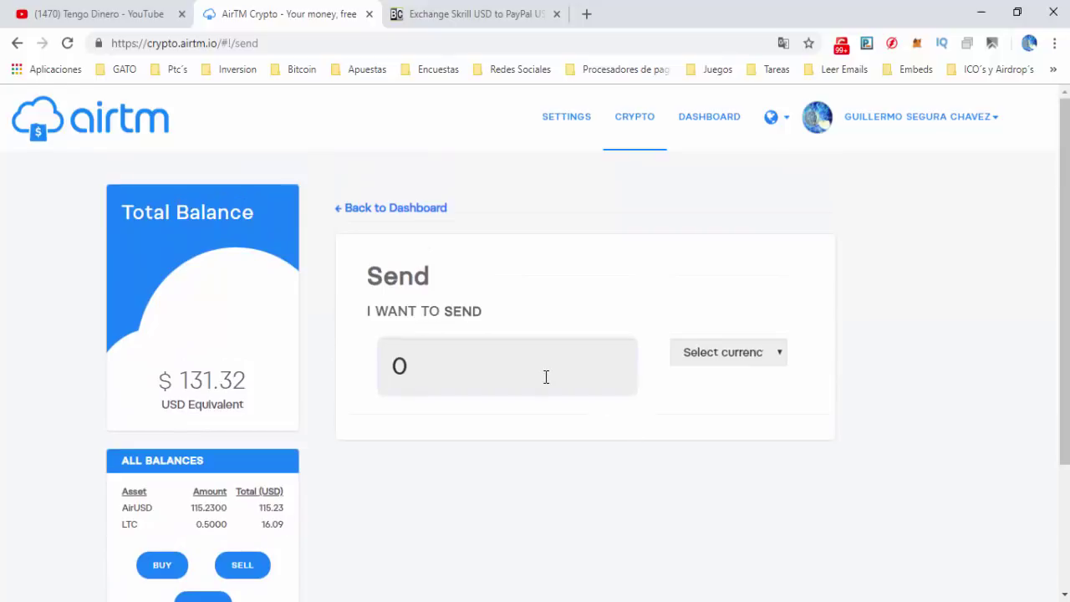
{"action": "type", "text": ".0"}
{"action": "key", "text": "BackSpace"}
{"action": "type", "text": "5"}
{"action": "left_click", "coordinate": [752, 353]}
{"action": "left_click", "coordinate": [744, 393]}
Leave the send form without sending anything and return to the main Airtm dashboard.
{"action": "left_click", "coordinate": [432, 210]}
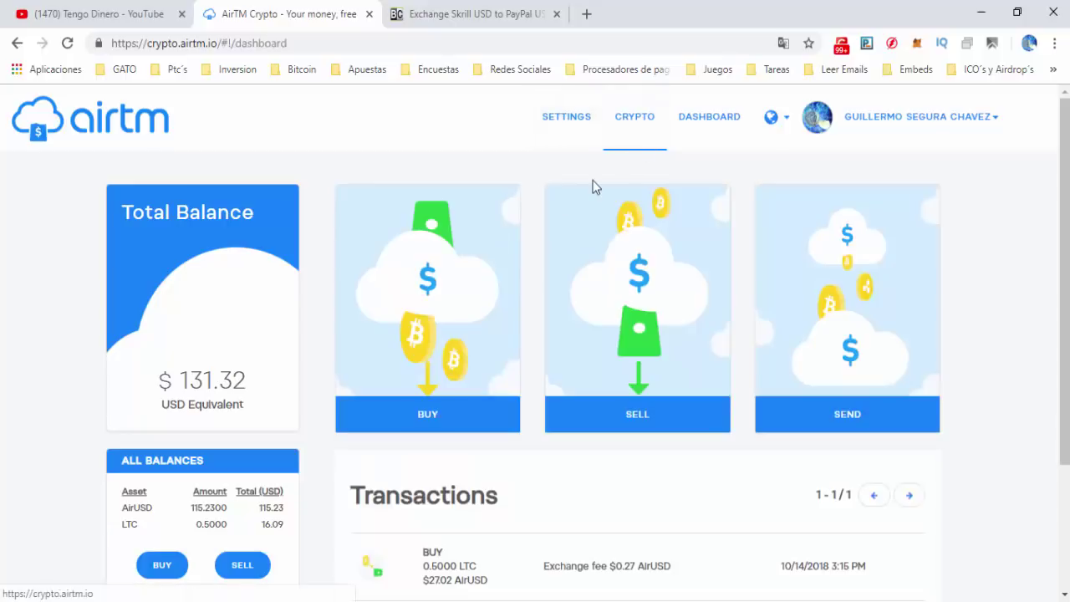
{"action": "left_click", "coordinate": [157, 142]}
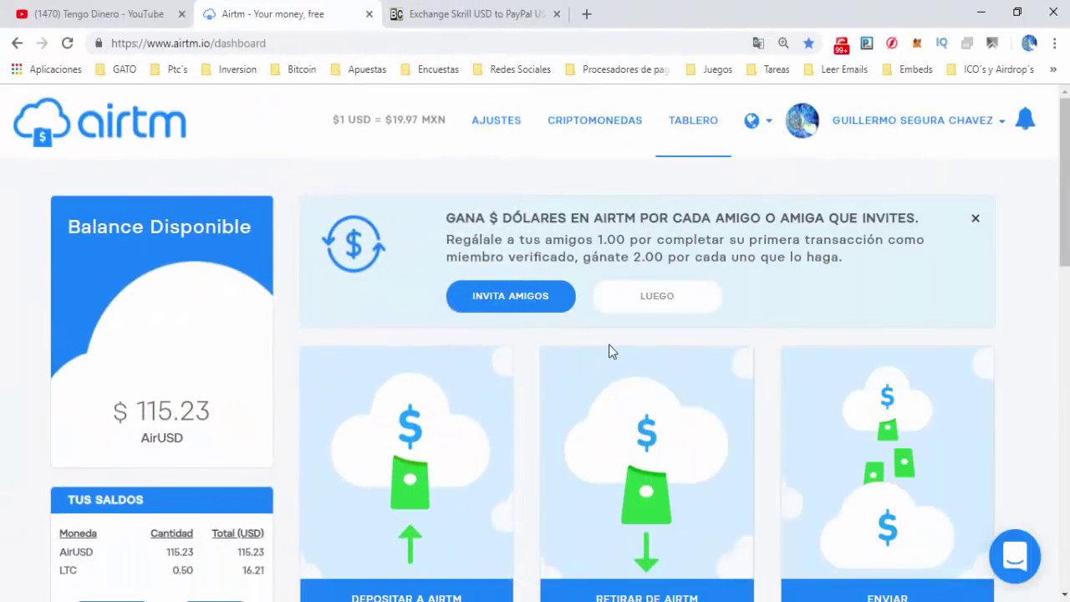